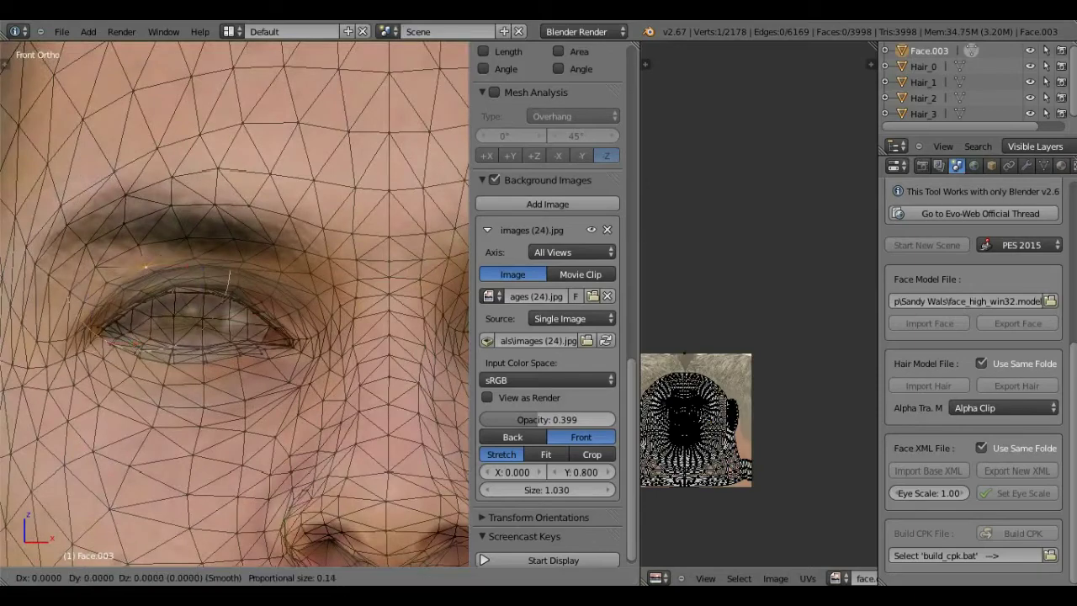
Step: Raise the reference photo's opacity to 0.546 and adjust the first eye's mesh to the photo with proportional editing
middle_click_drag(215, 271, 187, 276, "shift")
left_click_drag(537, 419, 557, 419)
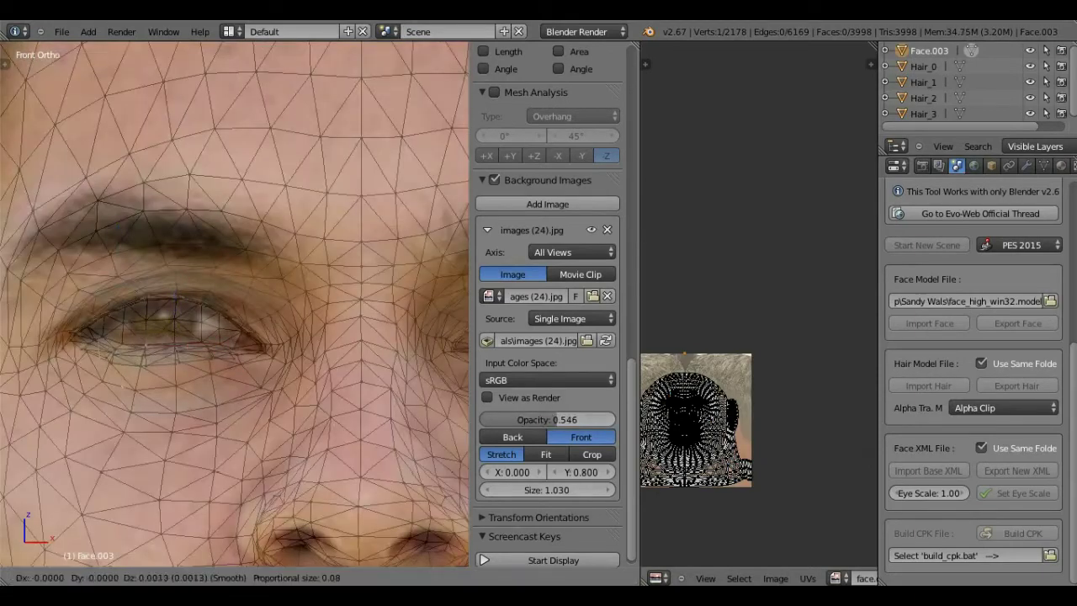
middle_click_drag(361, 320, 82, 314, "shift")
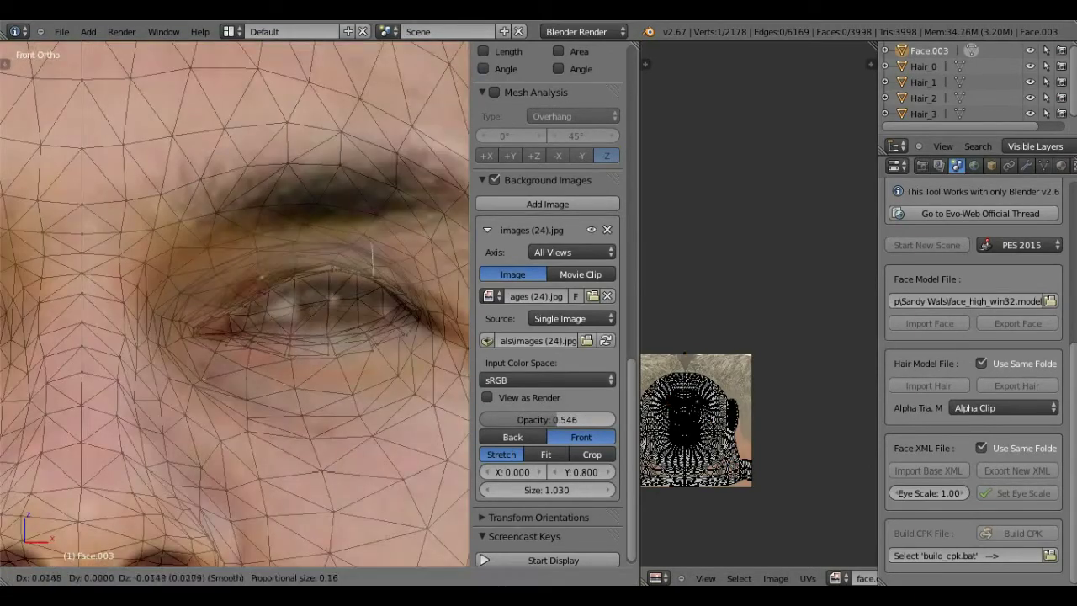
Step: Set the reference photo's opacity to 0.626 and move the other eye's lid vertices to match the photo
scroll(323, 308, "down", 3)
right_click(339, 276)
mouse_move(544, 419)
left_mouse_down()
mouse_move(579, 419)
mouse_move(556, 419)
left_mouse_up()
left_click_drag(429, 335, 433, 336)
scroll(324, 319, "up", 4)
right_click(322, 328)
left_click_drag(356, 328, 357, 328)
scroll(358, 328, "up", 7)
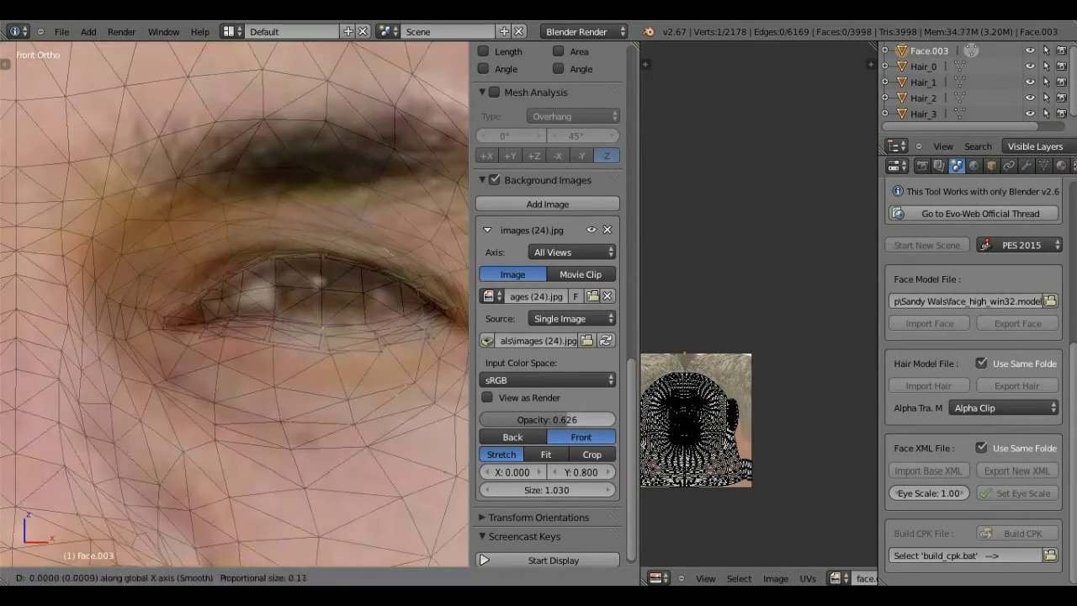
Step: Adjust that eye's upper eyelid near its inner corner and set the reference photo's opacity to 0.571
scroll(328, 315, "down", 2)
right_click(297, 231)
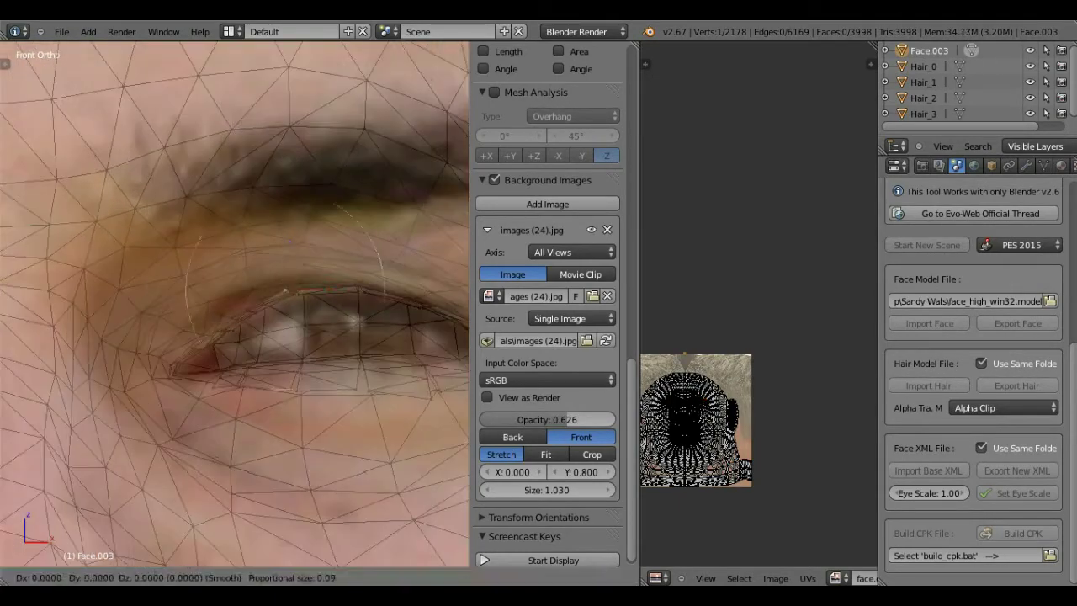
left_click(297, 230)
left_click_drag(566, 419, 557, 419)
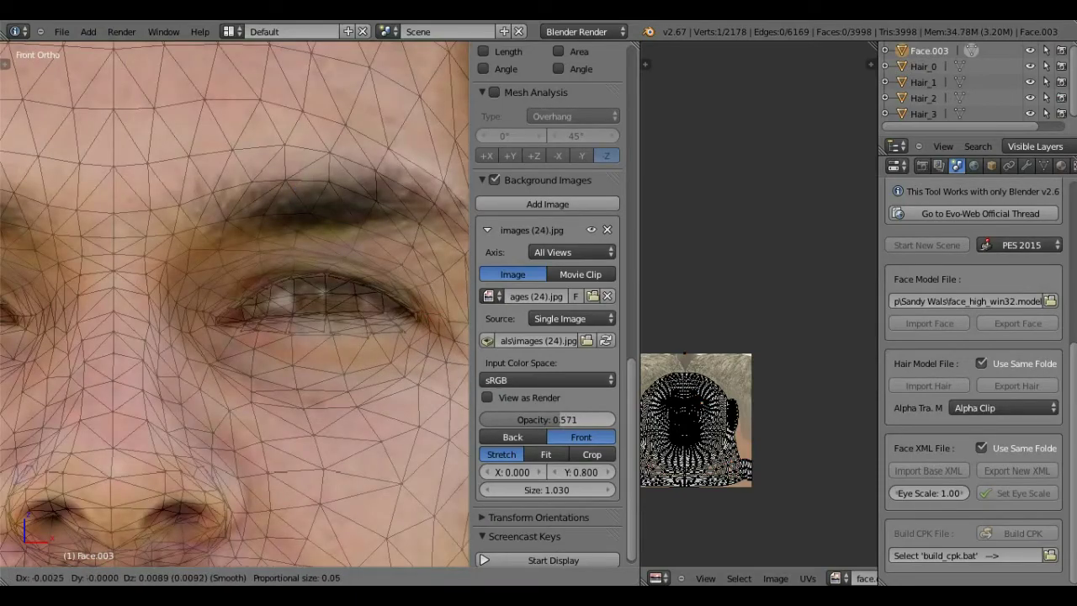
Step: Place the second eye's outer corner on the photo and select a lower-lid vertex of the first eye for adjustment
left_click(430, 311)
scroll(425, 311, "down", 4)
scroll(220, 315, "up", 5)
right_click(194, 316)
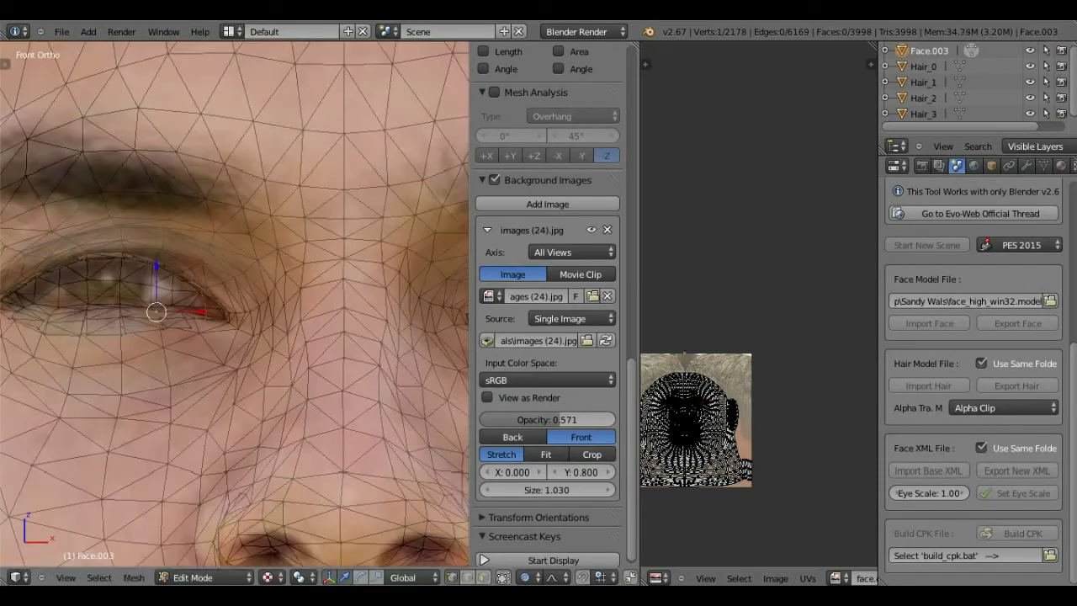
Step: Set the reference photo's opacity to 0.693 and adjust the mesh around the eye and the base of the nose
scroll(191, 316, "down", 10)
scroll(206, 353, "up", 6)
mouse_move(559, 418)
left_mouse_down()
mouse_move(615, 419)
mouse_move(576, 419)
left_mouse_up()
scroll(317, 327, "up", 3)
right_click(269, 296)
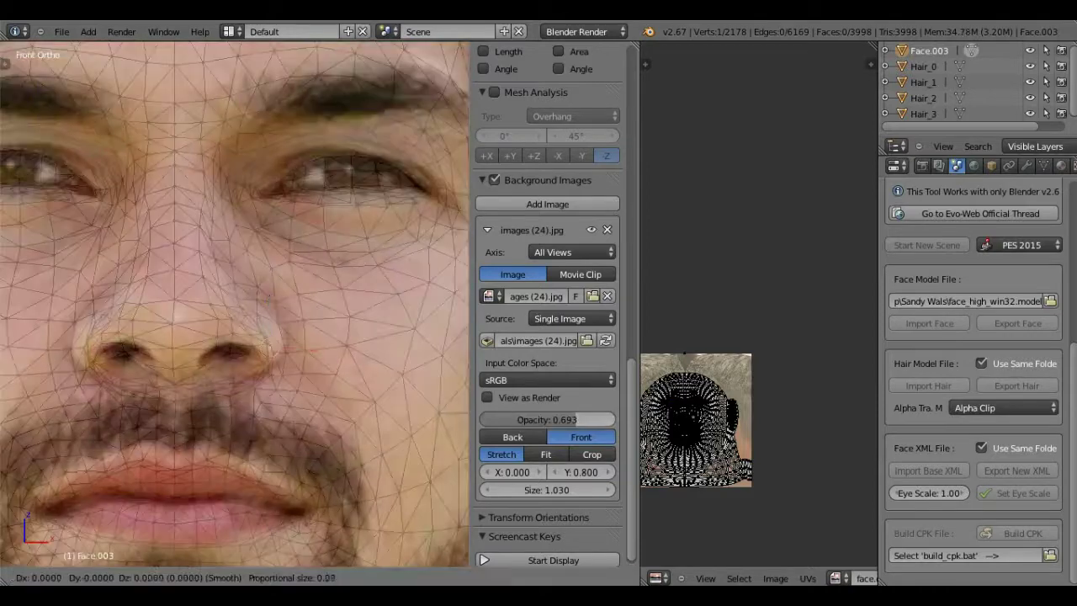
key("g")
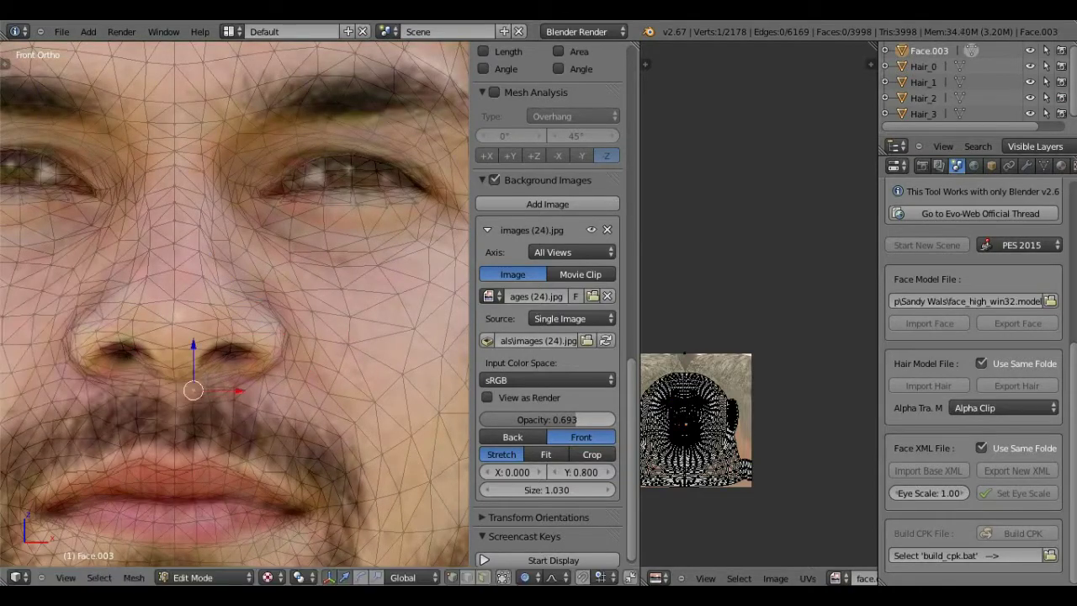
Step: Pull one nostril wing inward by about 0.008 along X to match the nose outline in the photo
scroll(244, 337, "up", 3)
key("g")
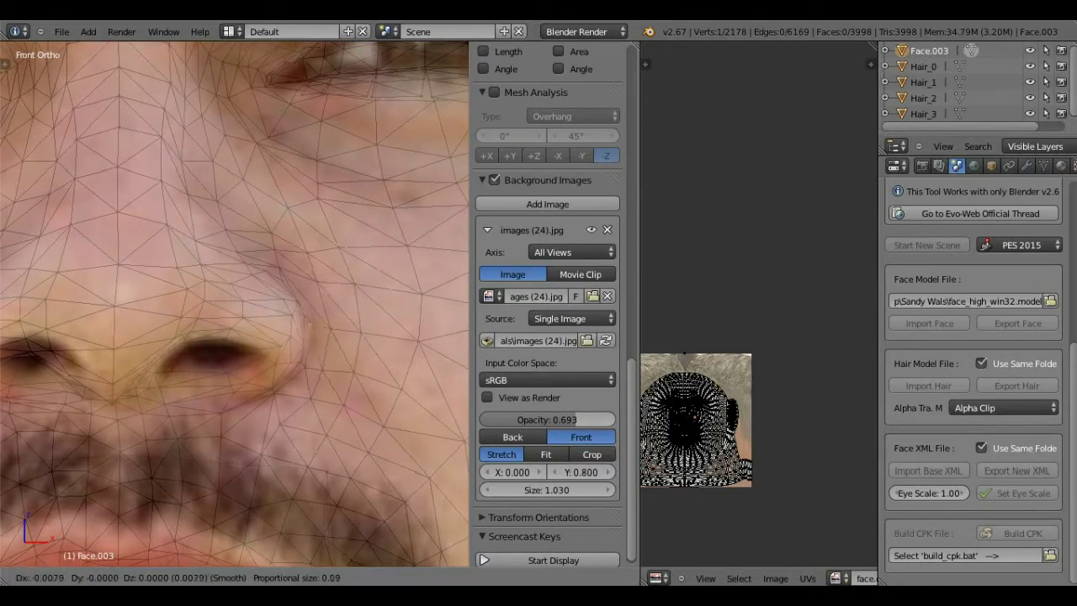
left_click(310, 325)
Step: Fit the opposite nostril wing to the nose outline in the photo with proportional editing
scroll(324, 316, "down", 3)
scroll(89, 349, "up", 4)
right_click(134, 307)
key("g")
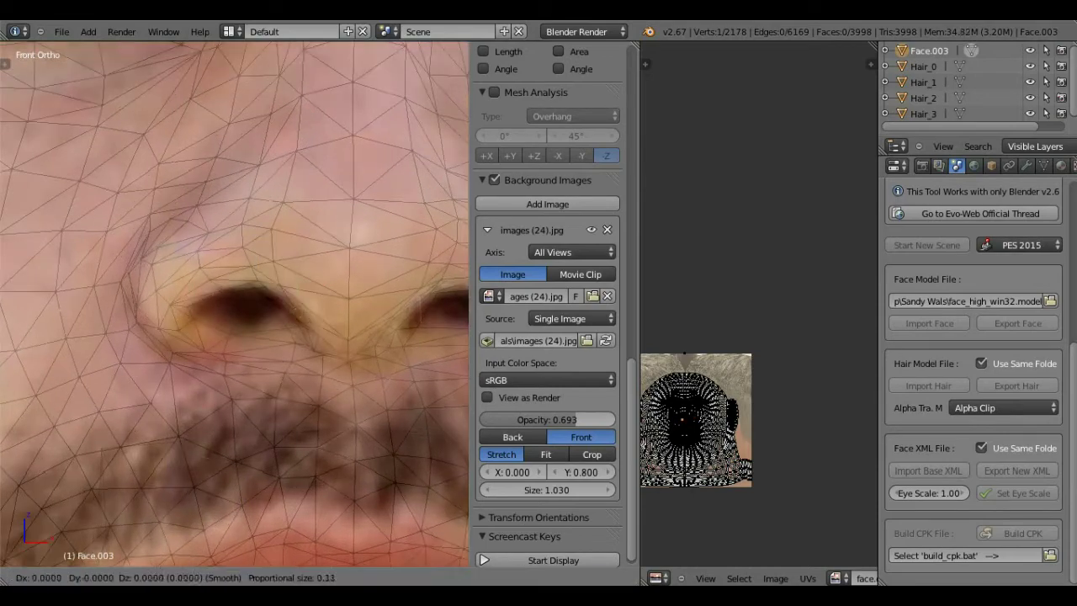
scroll(235, 303, "down", 5)
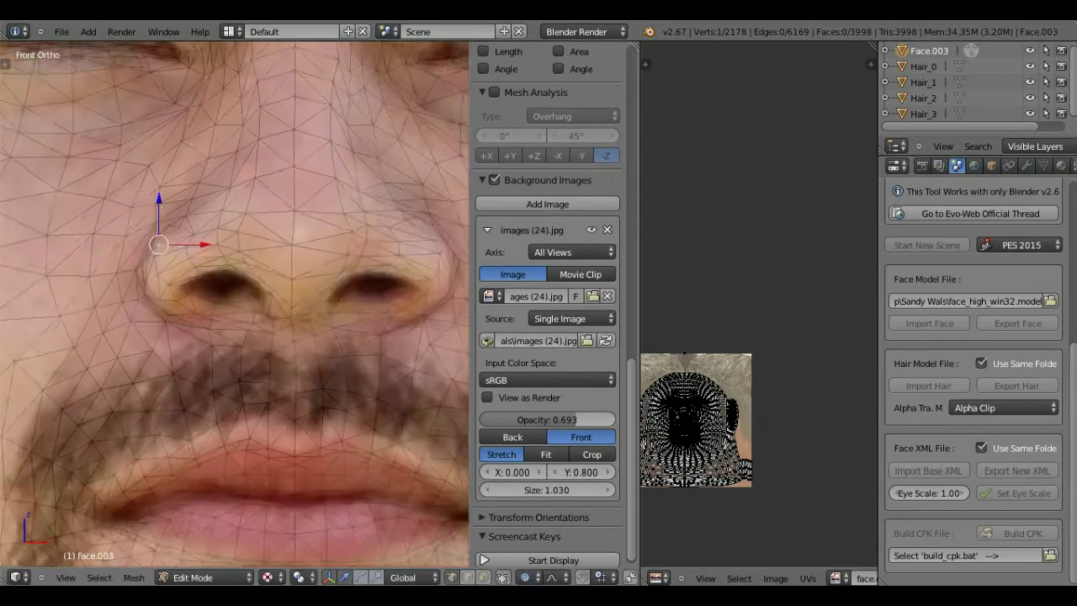
scroll(236, 303, "up", 4)
scroll(293, 272, "down", 3)
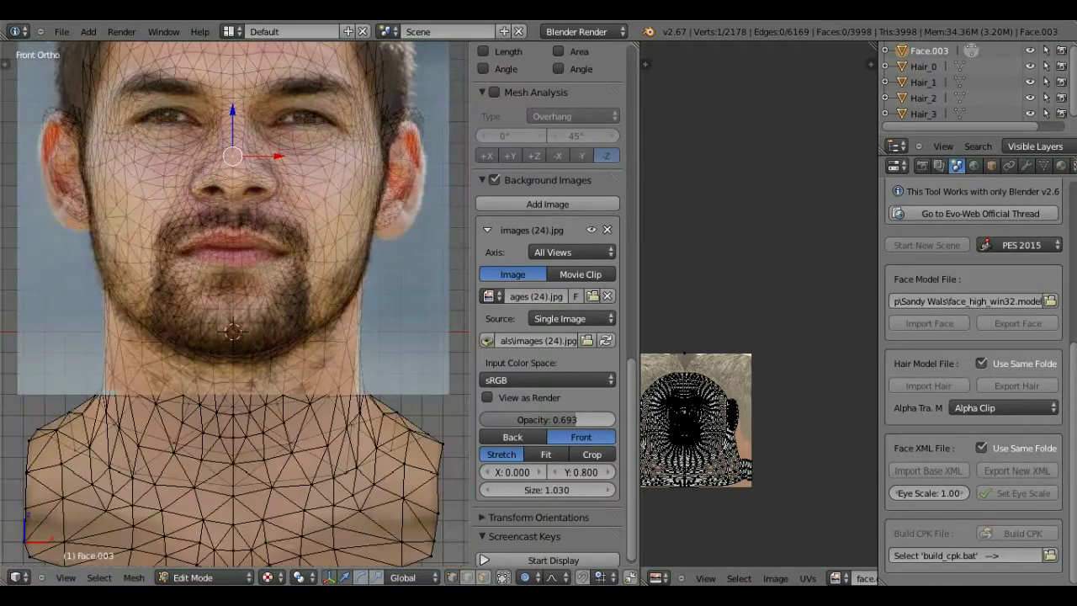
Step: Set the reference photo's opacity to 0.706 and fit the jaw edge to the beard outline using a proportional size of 0.29
mouse_move(575, 419)
left_mouse_down()
mouse_move(595, 419)
mouse_move(577, 419)
left_mouse_up()
scroll(126, 257, "up", 2)
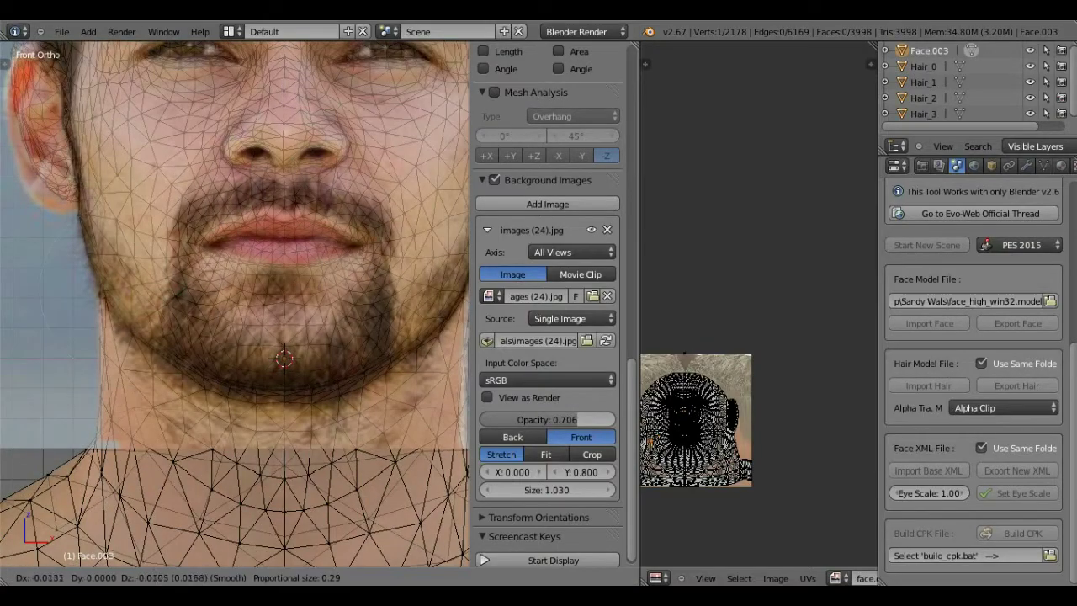
left_click(126, 302)
middle_click_drag(284, 294, 215, 300, "shift")
right_click(215, 301)
scroll(308, 307, "down", 3)
Step: Lower the reference photo's opacity and align both mouth corners of the mesh with the photo
left_click_drag(577, 419, 534, 419)
scroll(252, 193, "up", 3)
scroll(229, 369, "up", 2)
scroll(194, 387, "up", 1)
right_click(139, 318)
right_click(415, 325)
Step: Fit the upper and lower lip contours to the photo and set the reference opacity to 0.577
right_click_drag(209, 277, 185, 284)
right_click(337, 252)
mouse_move(547, 419)
left_mouse_down()
mouse_move(531, 419)
mouse_move(547, 418)
left_mouse_up()
right_click_drag(162, 354, 169, 347)
right_click_drag(386, 297, 382, 293)
right_click_drag(283, 252, 282, 247)
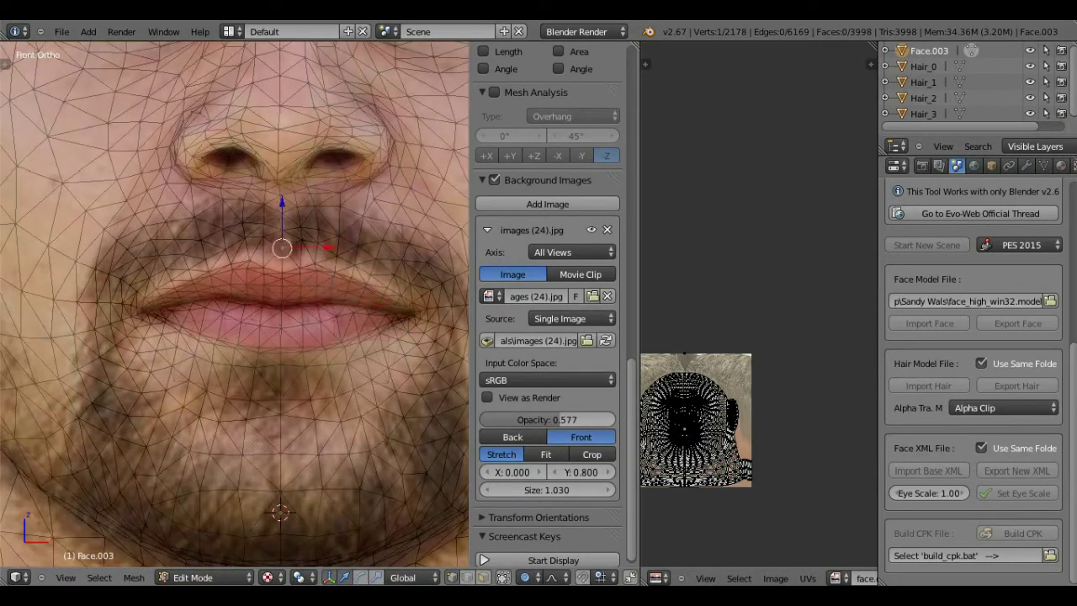
Step: Refine the middle of the lips and one mouth corner against the photo
scroll(282, 247, "up", 1)
middle_click_drag(282, 247, 227, 204, "shift")
scroll(233, 303, "down", 3)
mouse_move(547, 419)
left_mouse_down()
mouse_move(604, 419)
mouse_move(547, 419)
left_mouse_up()
scroll(233, 302, "up", 2)
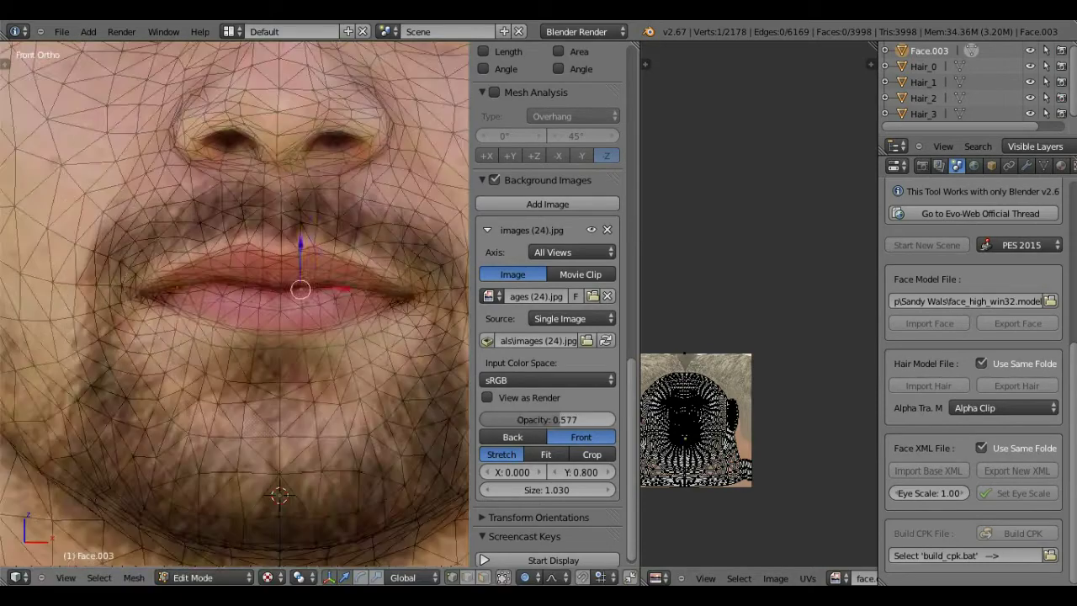
right_click_drag(129, 299, 129, 299)
Step: Make small proportional adjustments to the mouth area and to the cheeks beside the outer eye corners
scroll(257, 302, "down", 3)
right_click(329, 250)
scroll(256, 301, "down", 1)
right_click_drag(135, 149, 135, 147)
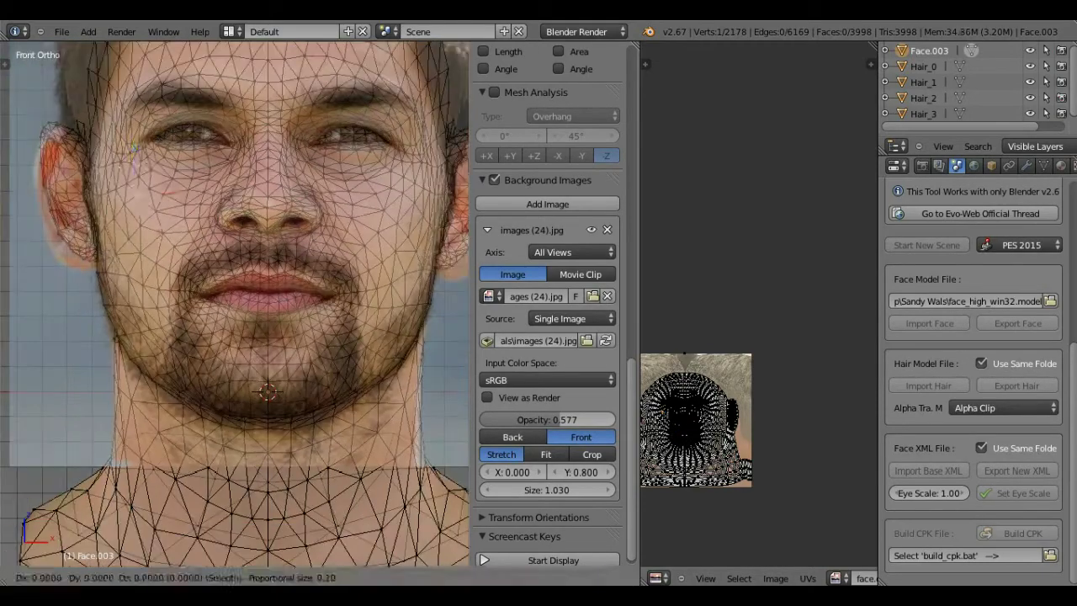
right_click_drag(404, 193, 404, 192)
Step: Fit the ear outlines on both sides of the head to the ears in the photo
scroll(236, 303, "down", 1)
scroll(236, 303, "up", 3)
middle_click_drag(101, 185, 248, 243, "shift")
right_click(102, 158)
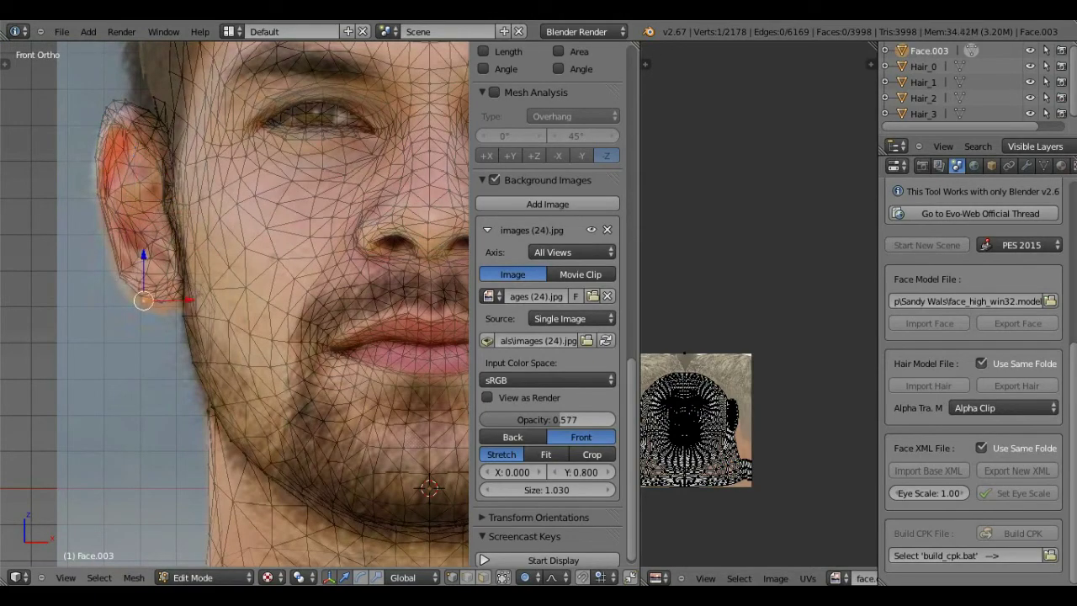
middle_click_drag(421, 193, 40, 270, "shift")
scroll(236, 303, "up", 1)
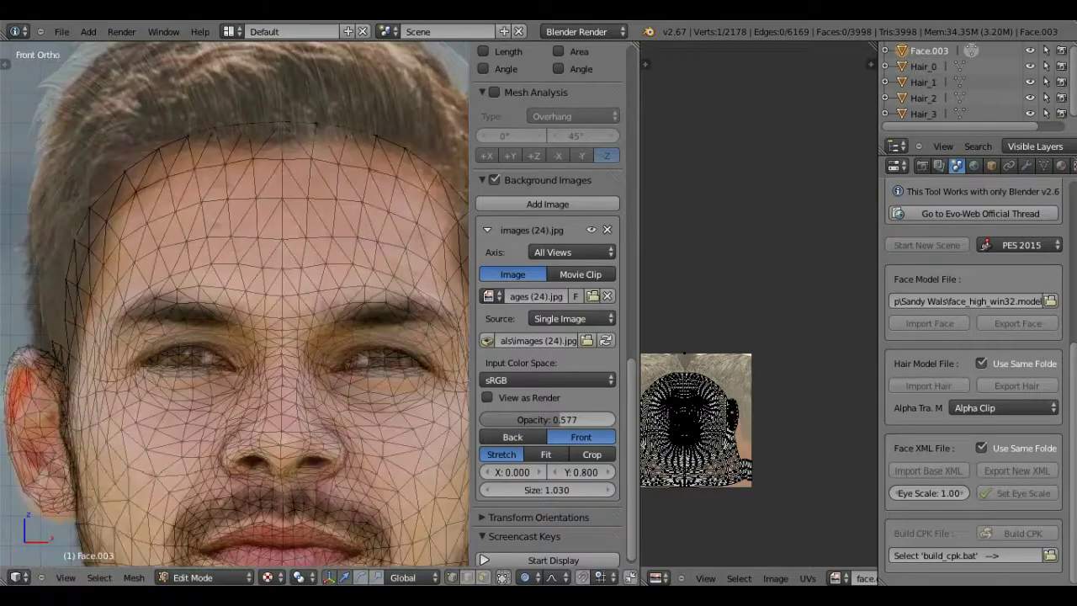
Step: Check the alignment of the whole face mesh against the photo with the reference opacity at 0.656
scroll(235, 303, "up", 4)
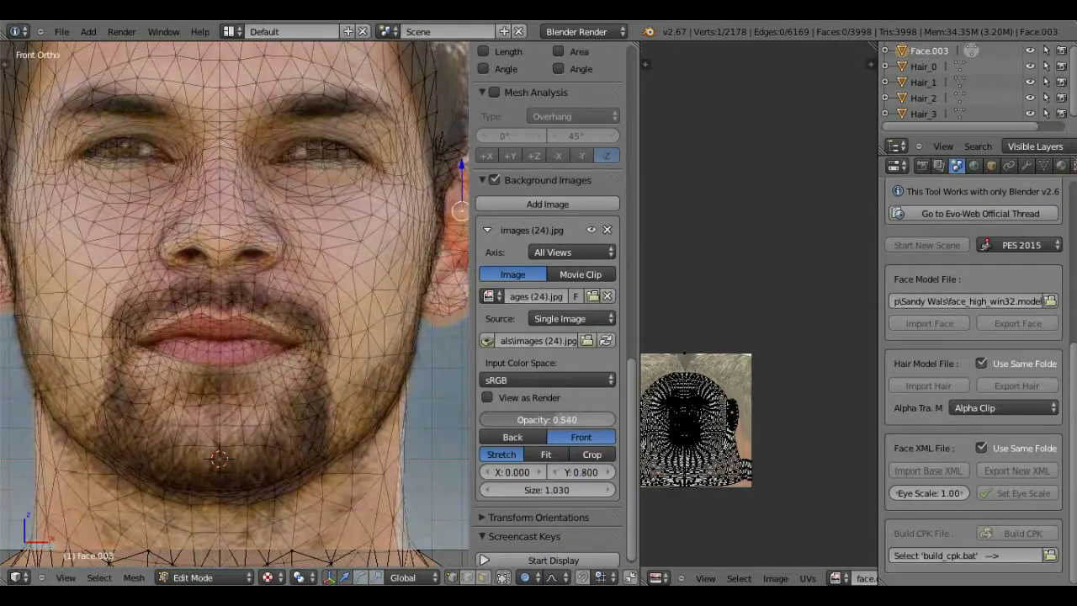
scroll(236, 302, "down", 2)
scroll(236, 303, "up", 3)
scroll(235, 303, "down", 3)
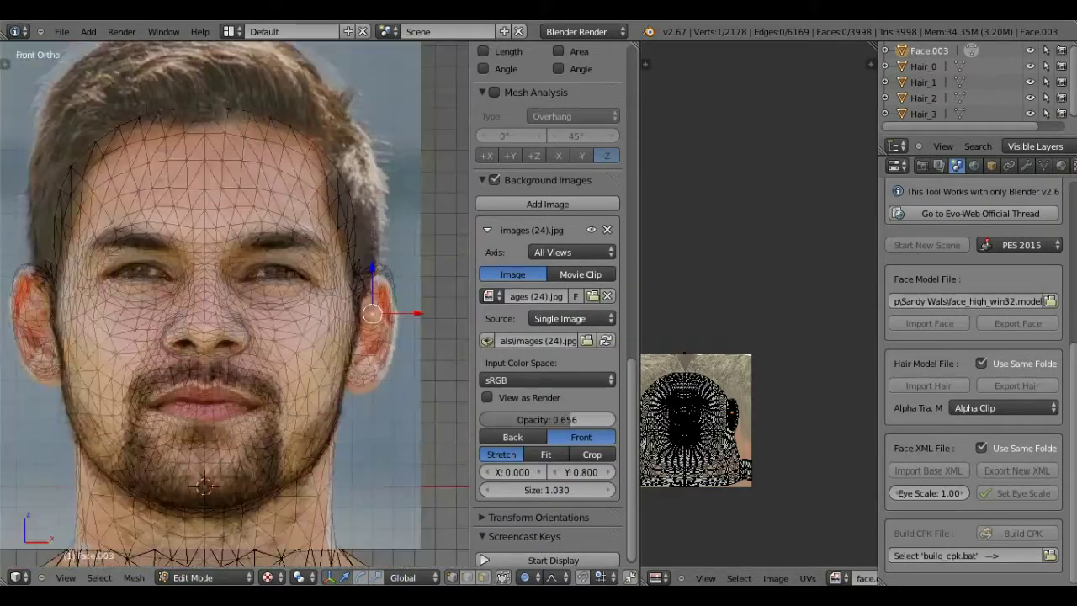
scroll(236, 303, "up", 5)
scroll(236, 303, "down", 1)
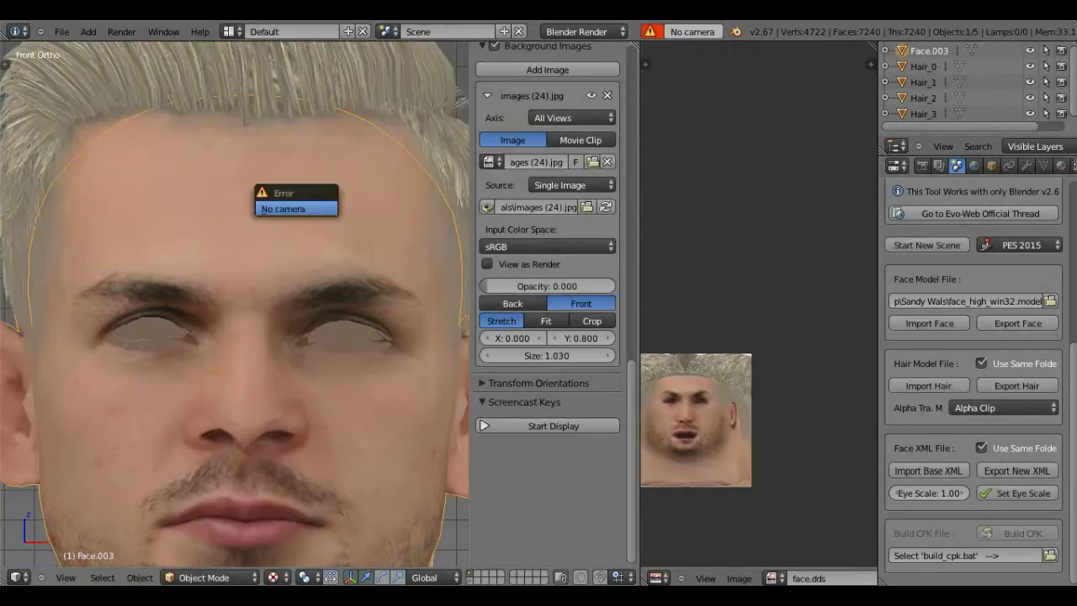
Step: Export the reshaped face and hair models, and add a second UV map to the face mesh
left_click(294, 209)
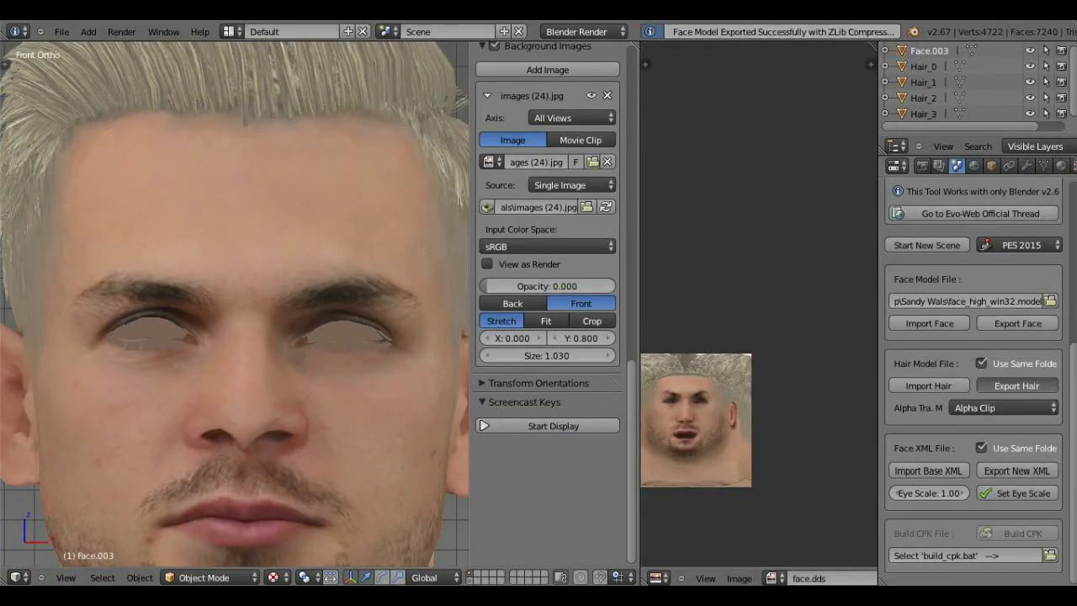
left_click(1054, 510)
scroll(820, 222, "down", 2)
scroll(727, 369, "up", 6)
middle_click_drag(726, 369, 726, 352)
scroll(719, 311, "down", 2)
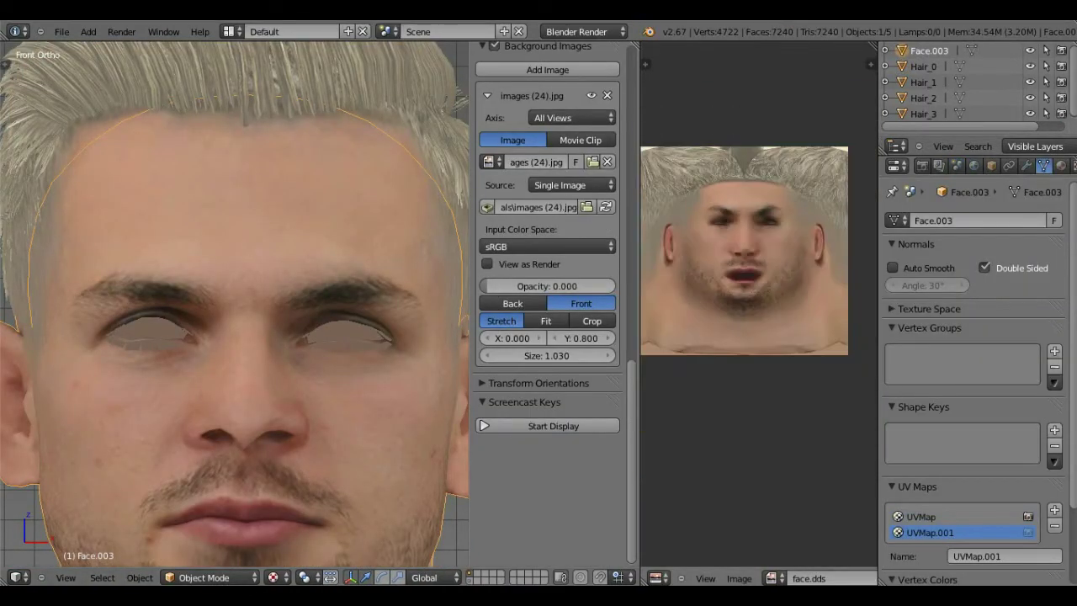
Step: Enter Edit Mode on the face and project UVMap.001 from the front view onto images (24).jpg
left_click(210, 577)
left_click(201, 540)
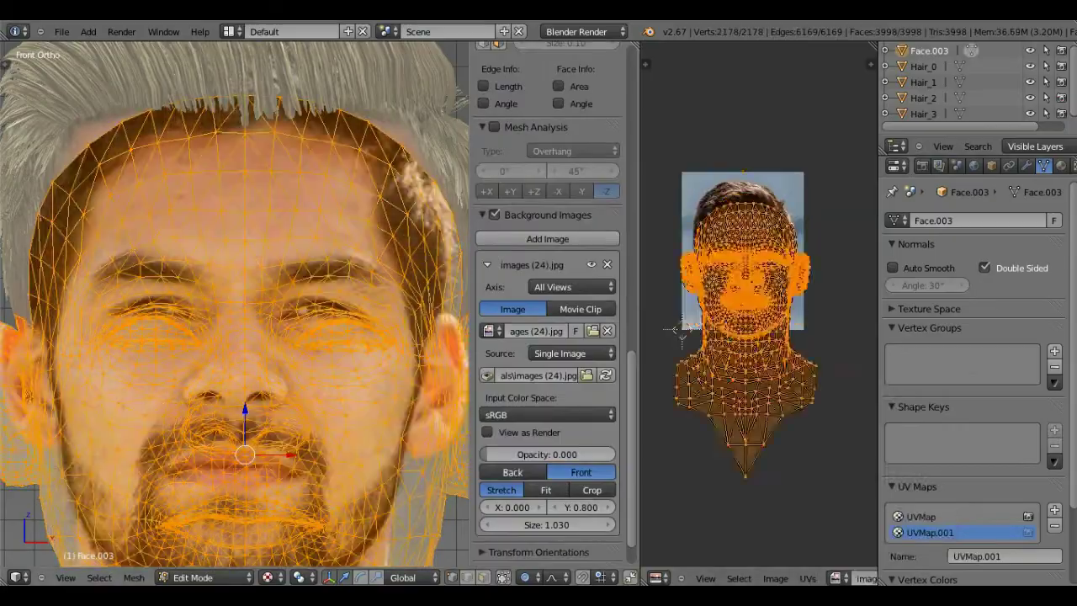
Step: Align the UVMap.001 vertices with the eyes, nose and mouth of the photo in the UV editor
scroll(656, 368, "up", 8)
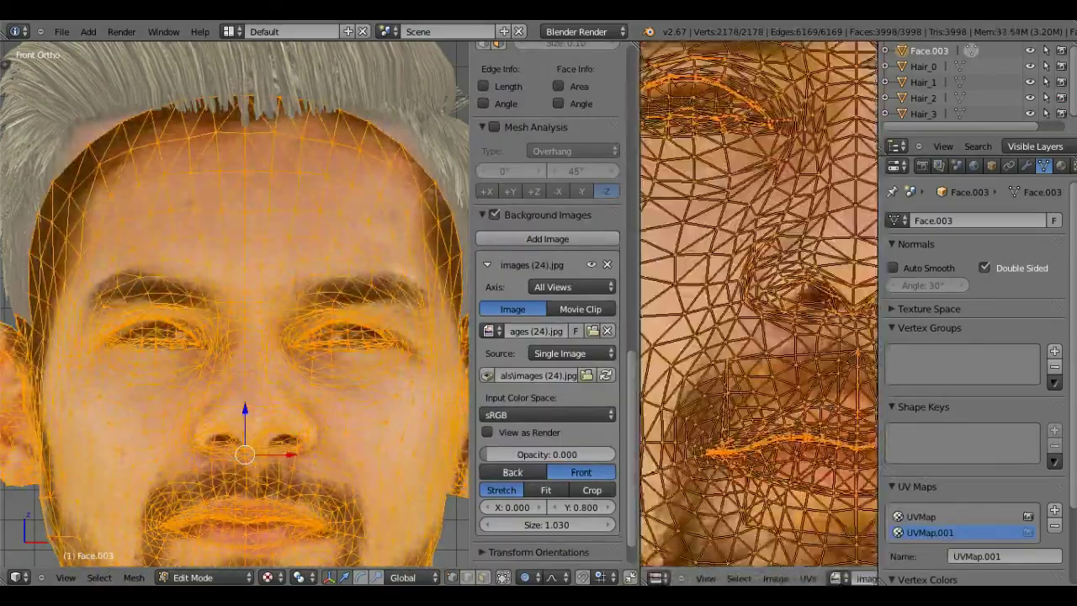
key("g")
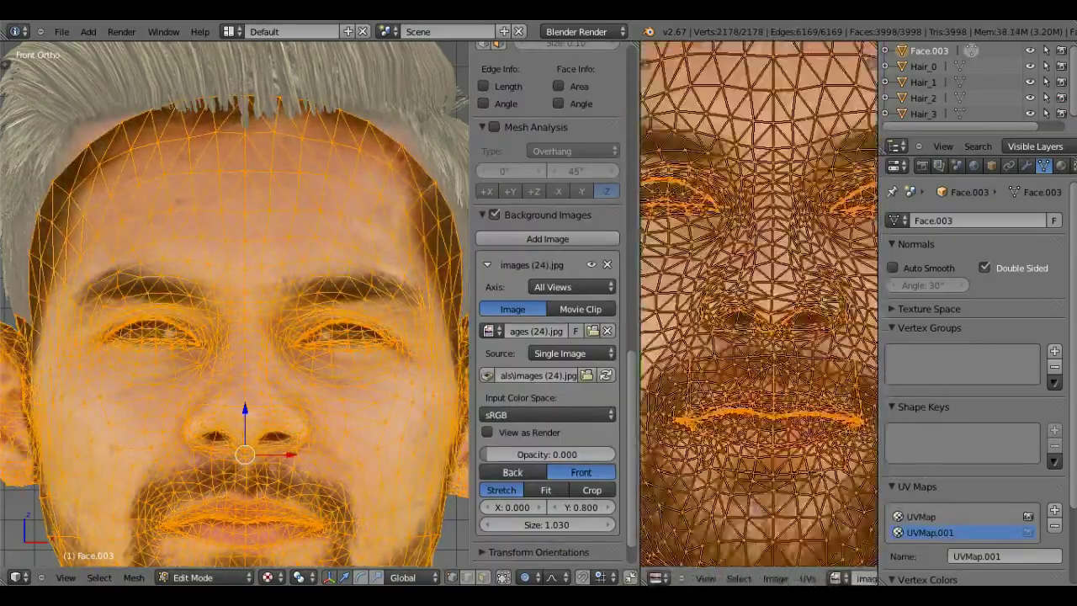
scroll(758, 303, "up", 5)
middle_click_drag(758, 278, 759, 315)
scroll(759, 303, "down", 2)
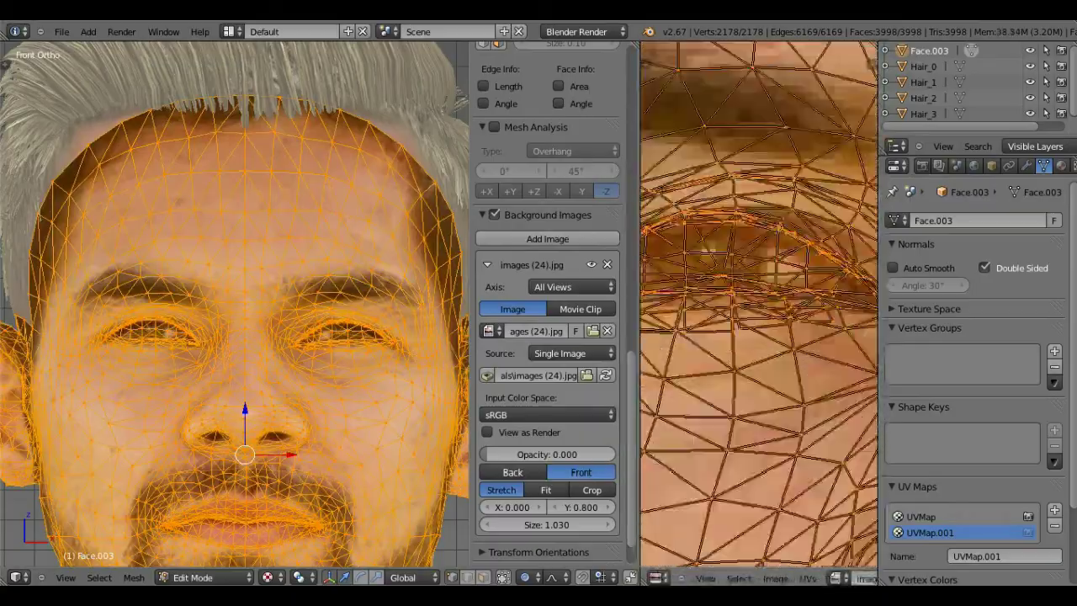
scroll(758, 303, "up", 3)
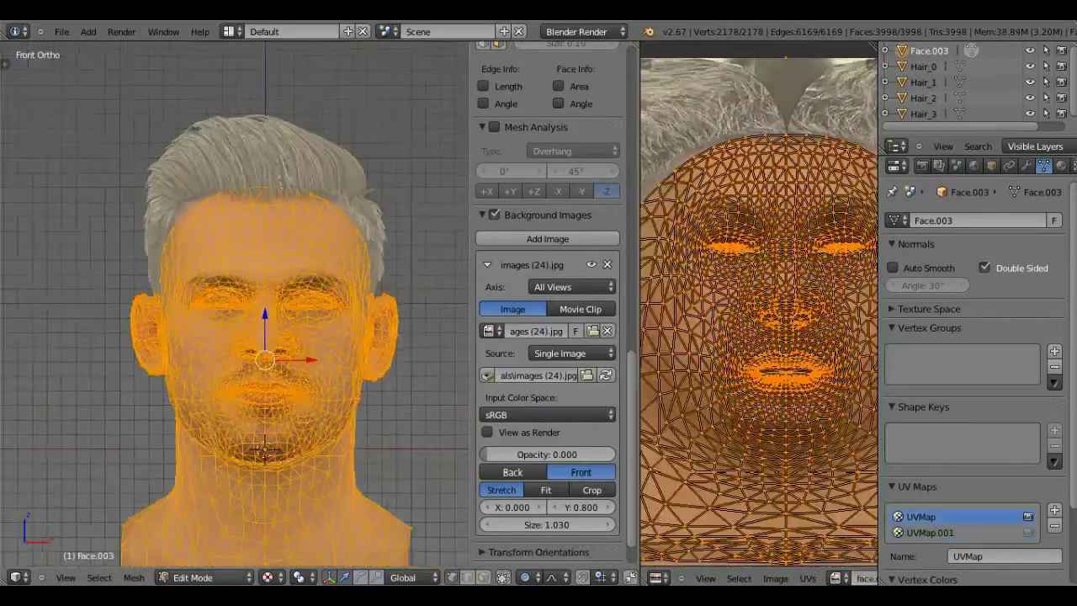
Step: Switch to Texture Paint, enlarge the Clone brush and clone the photo from UVMap.001 onto the face texture
left_click(203, 577)
left_click(204, 492)
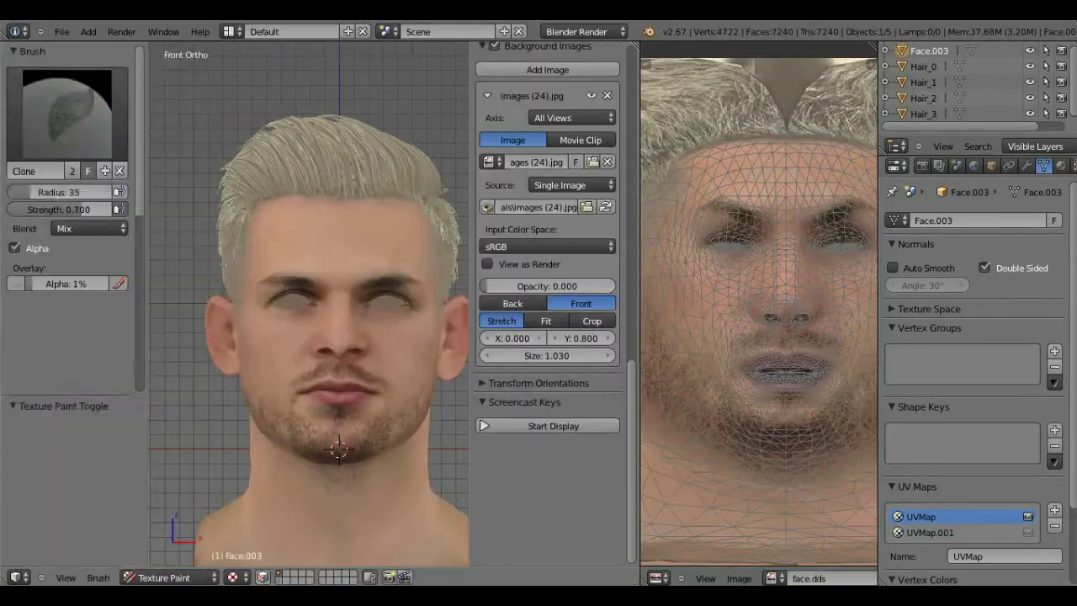
left_click_drag(42, 192, 65, 192)
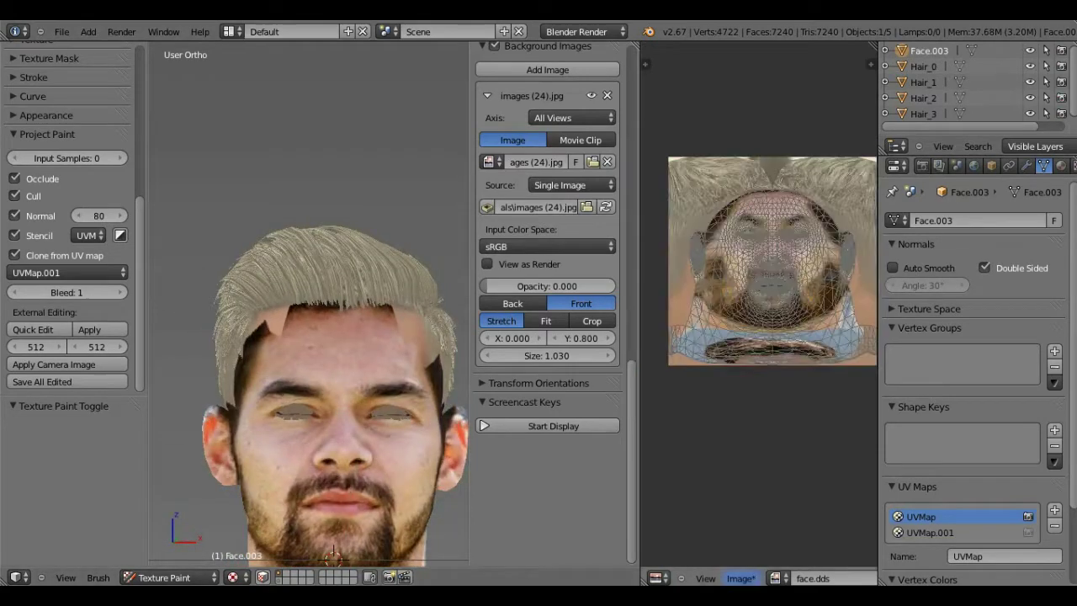
Step: Save the painted texture over face.dds in the model's folder
left_click(740, 577)
left_click(757, 459)
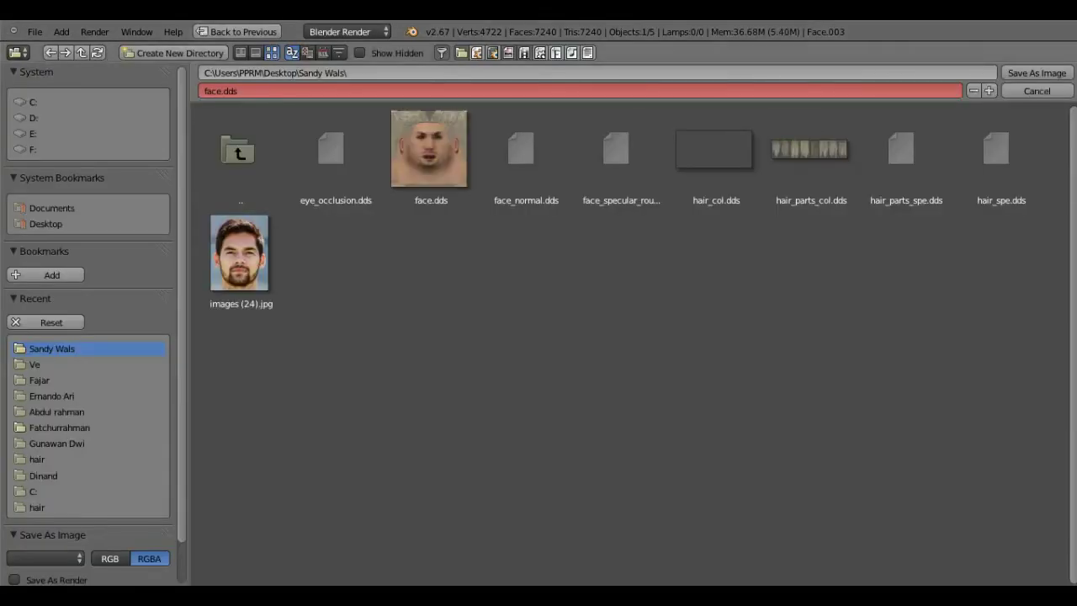
left_click(1036, 72)
Step: Import the face and hair models into a new scene in front orthographic view
left_click(64, 577)
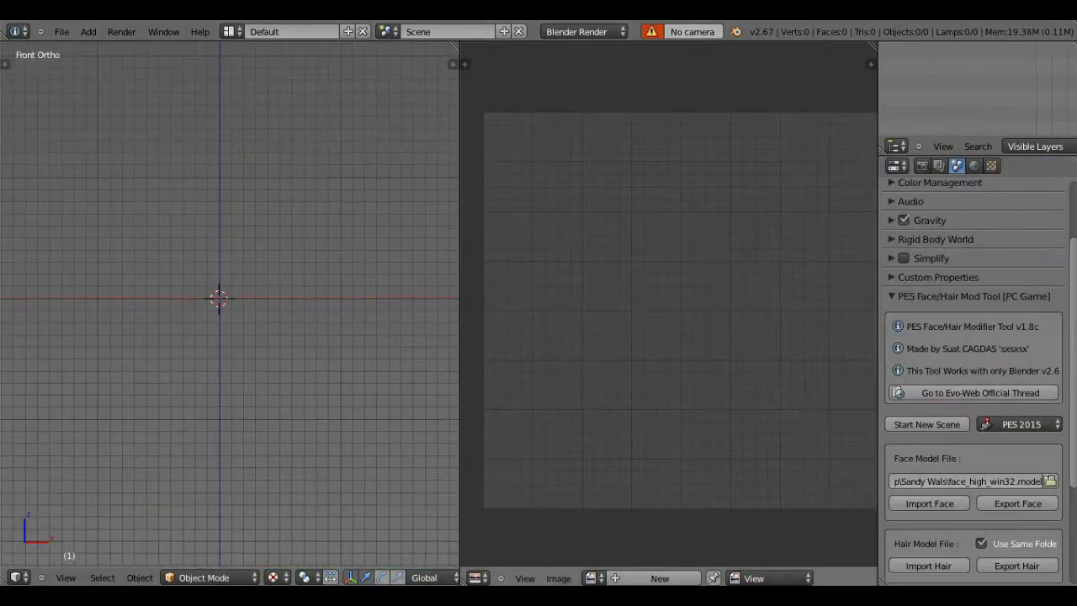
left_click(929, 503)
left_click(928, 566)
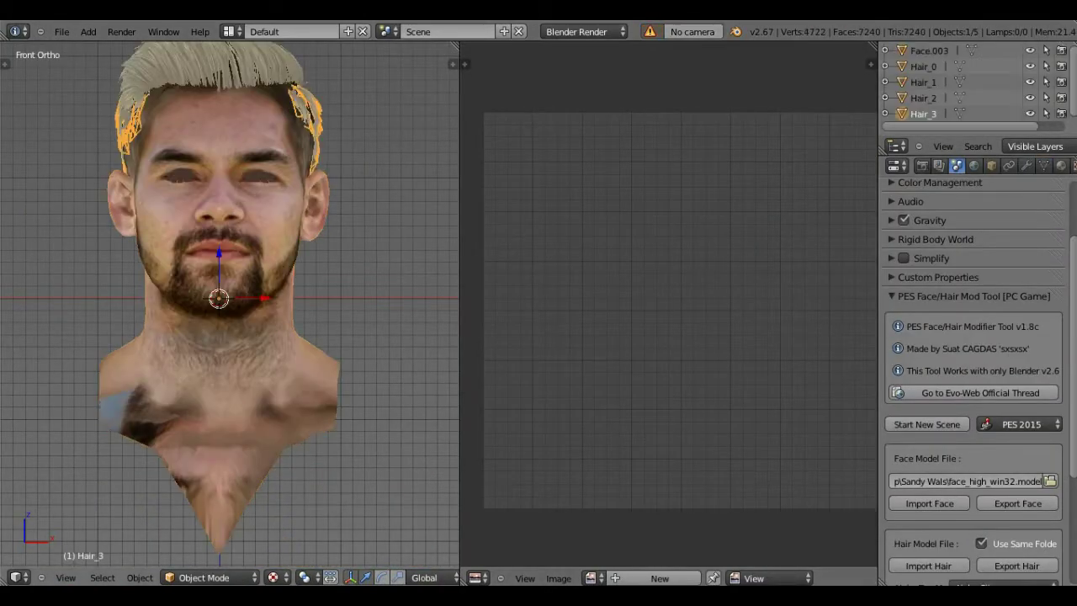
Step: Select the imported face and examine the painted head from the front and the side
right_click(218, 210)
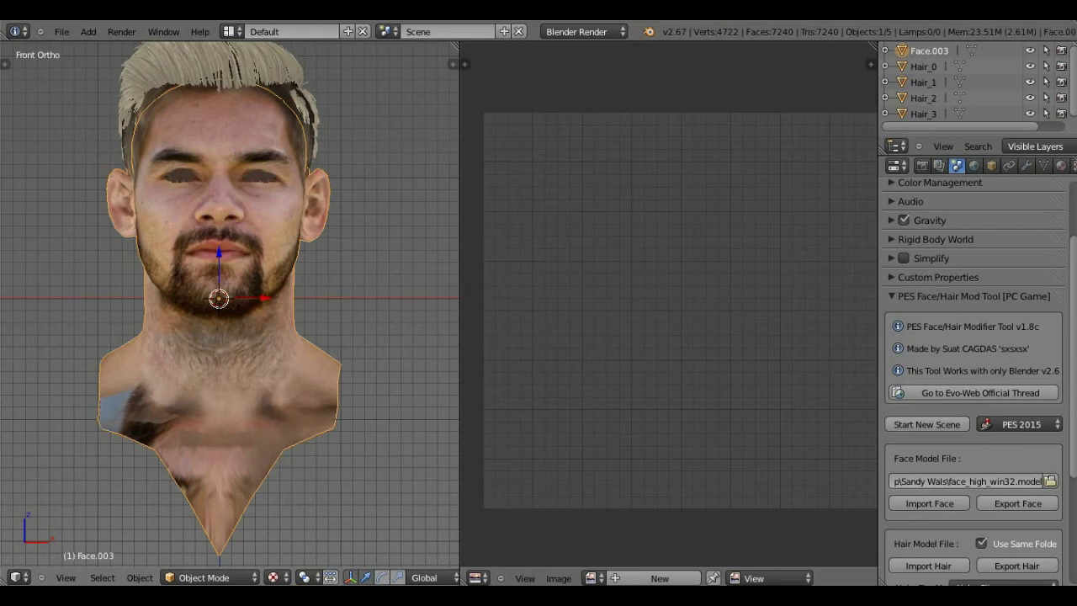
scroll(229, 304, "down", 1)
middle_click_drag(220, 298, 549, 387, "shift")
scroll(262, 387, "up", 1)
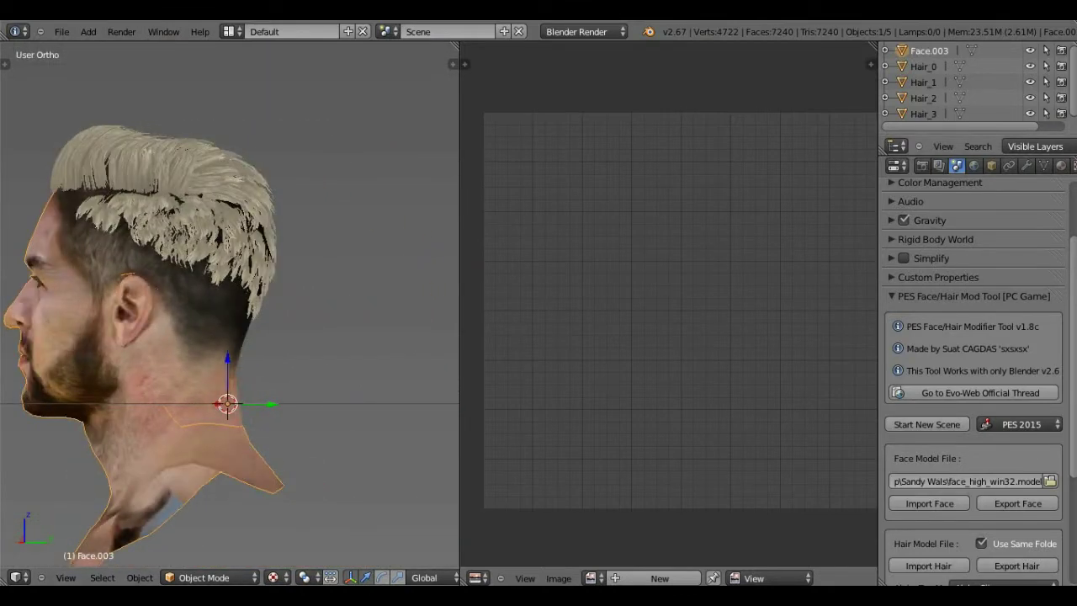
Step: Toggle the visibility of Hair_2 and Hair_1 to identify the hair parts, and hide Hair_3
left_click(1030, 98)
left_click(1030, 98)
left_click(1029, 82)
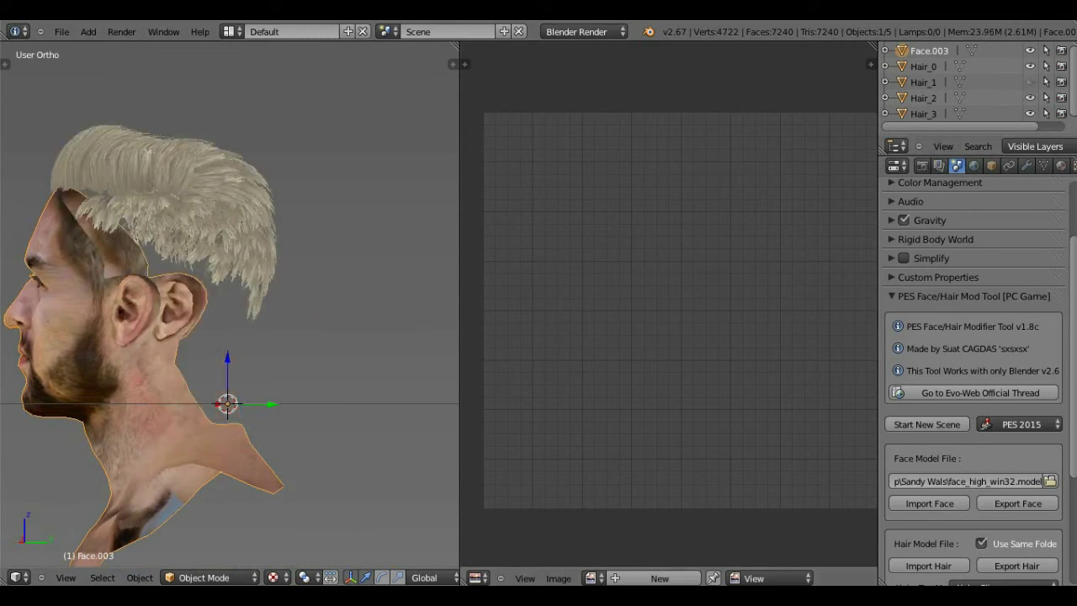
left_click(1030, 81)
left_click(1030, 113)
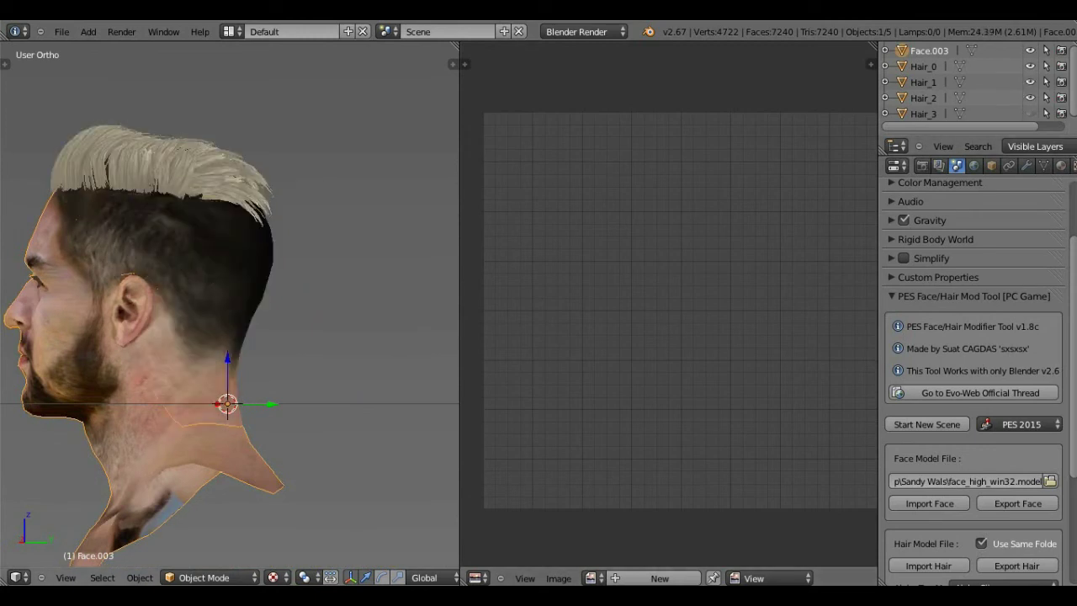
Step: Examine the head without Hair_3 from the front and from both sides
middle_click_drag(353, 387, 8, 387)
middle_click_drag(84, 363, 37, 363)
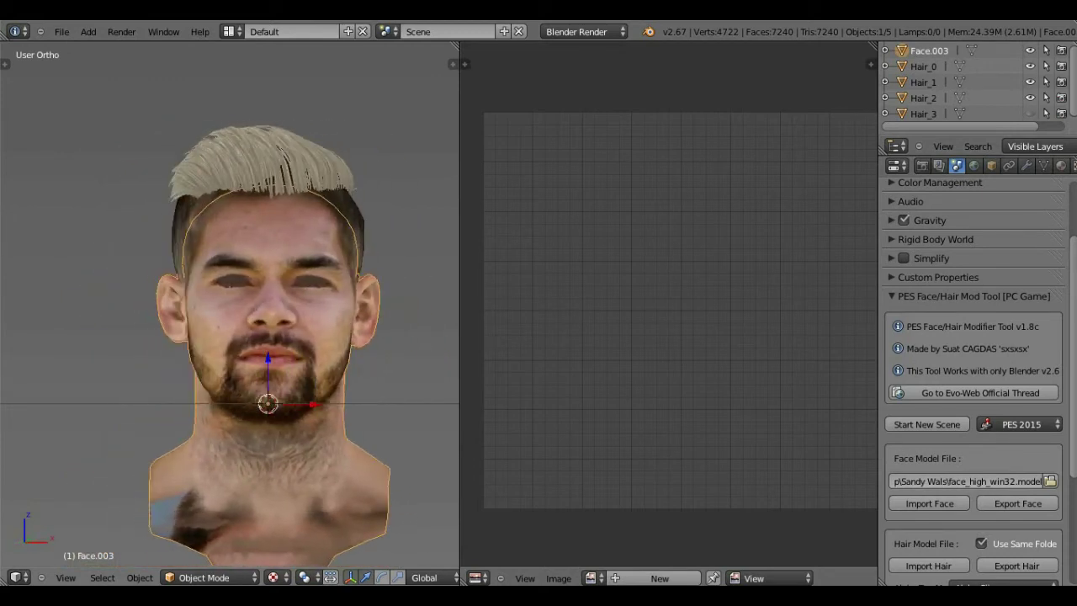
key("KP_4")
key("KP_4")
key("KP_6")
key("KP_6")
scroll(203, 237, "down", 4)
key("KP_6")
key("KP_6")
key("KP_4")
key("KP_4")
scroll(204, 238, "up", 4)
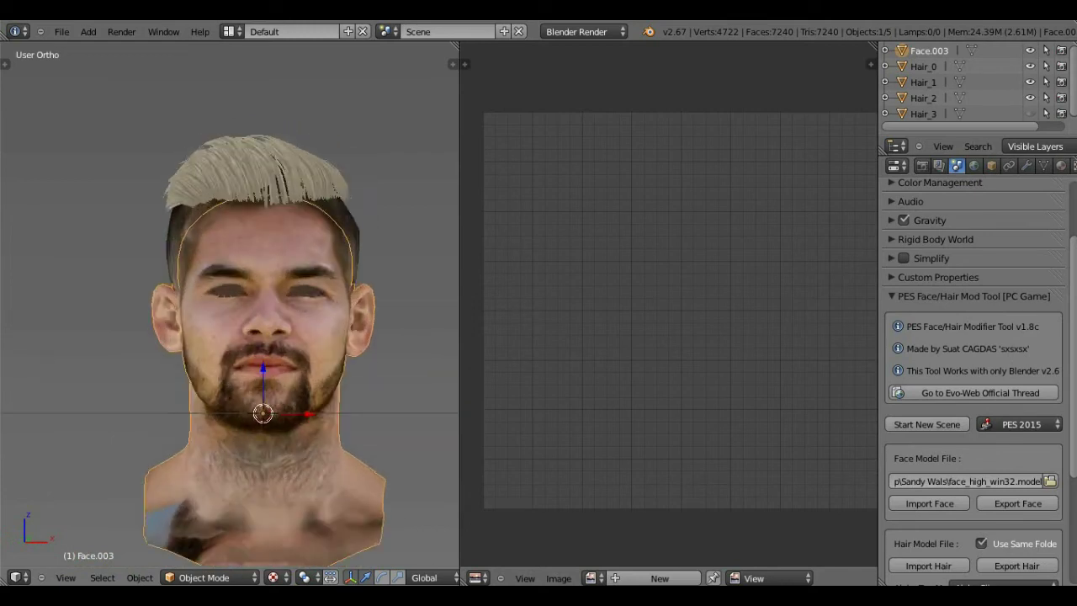
key("KP_4")
key("KP_4")
key("KP_4")
key("KP_6")
key("KP_6")
key("KP_6")
key("KP_6")
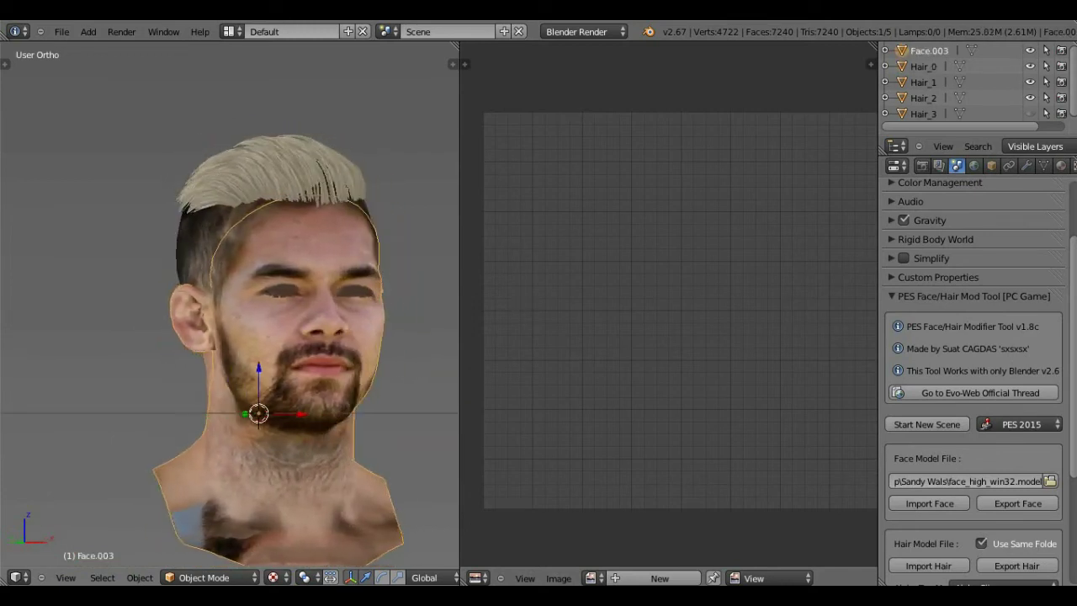
key("KP_4")
key("KP_4")
Step: Select Hair_2 and Hair_1 in turn and examine how the hair fits the head from several angles
right_click(244, 187)
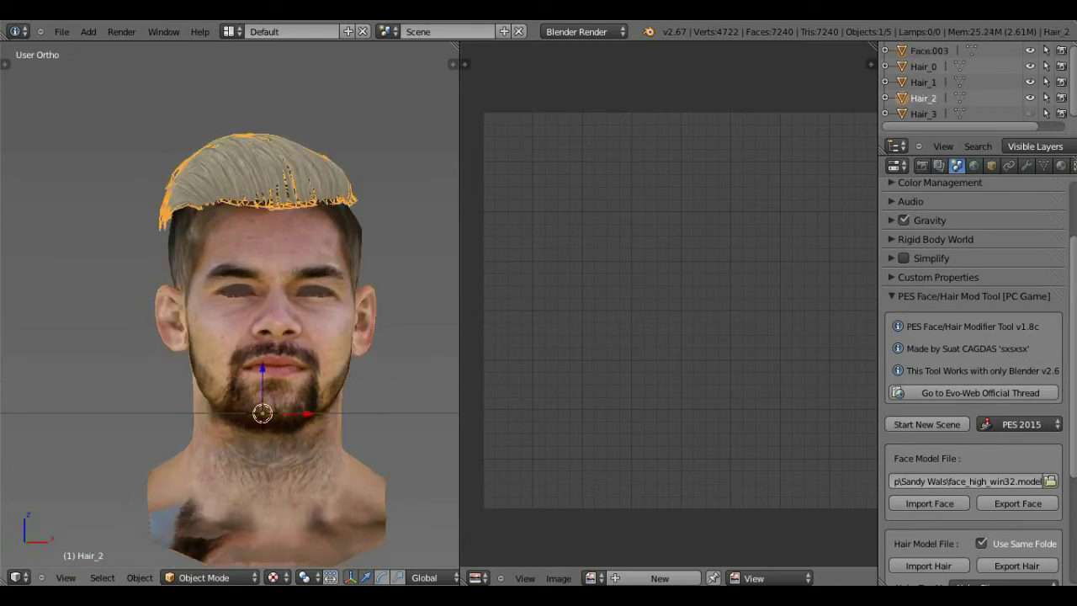
scroll(213, 205, "down", 2)
right_click(213, 205)
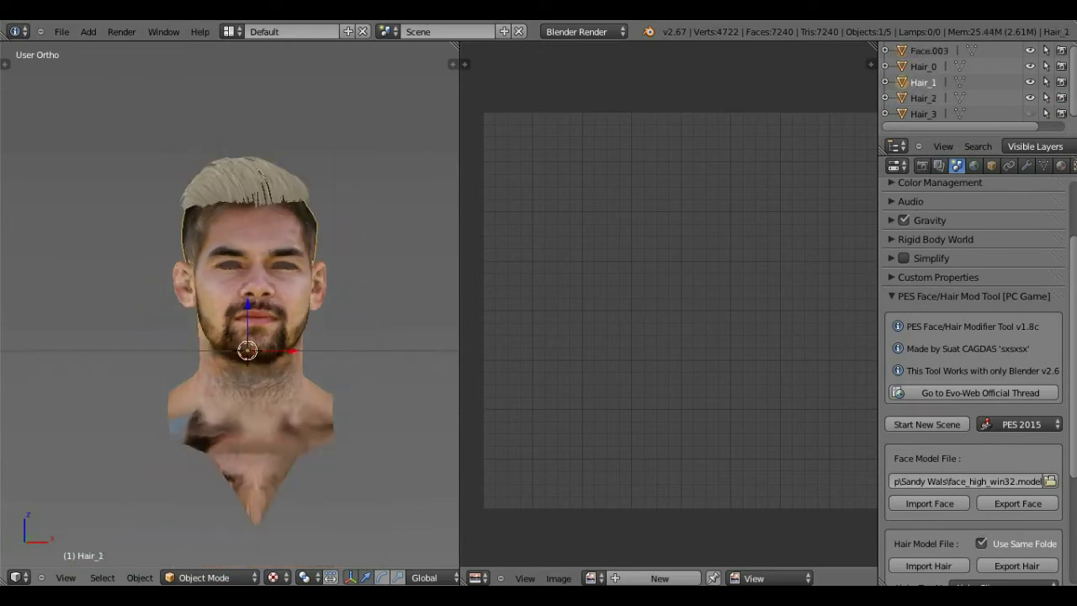
key("KP_6")
key("KP_6")
key("KP_6")
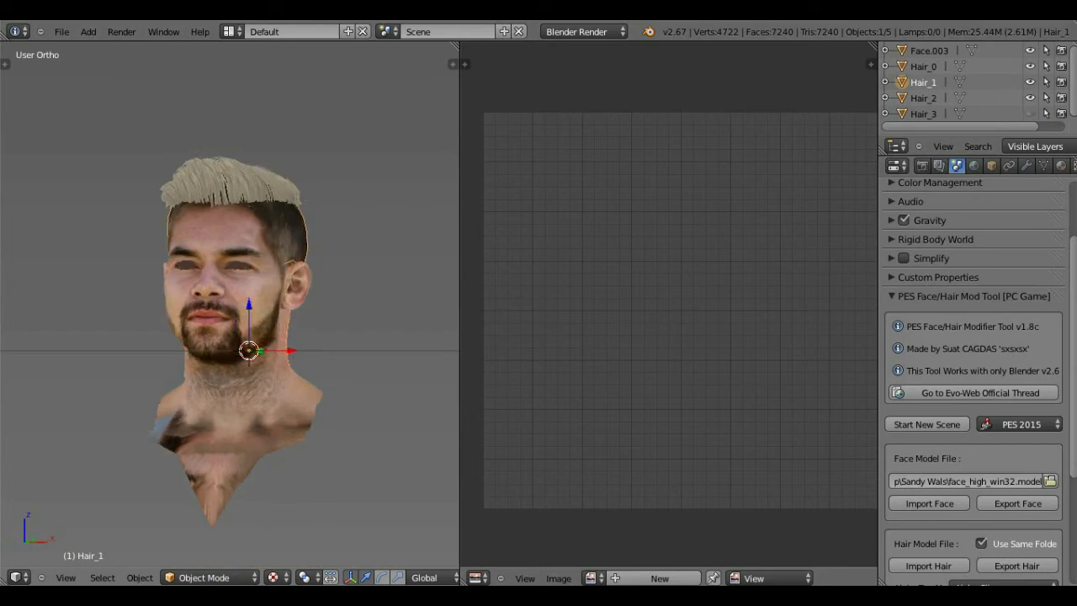
key("KP_4")
key("KP_4")
key("KP_4")
key("KP_6")
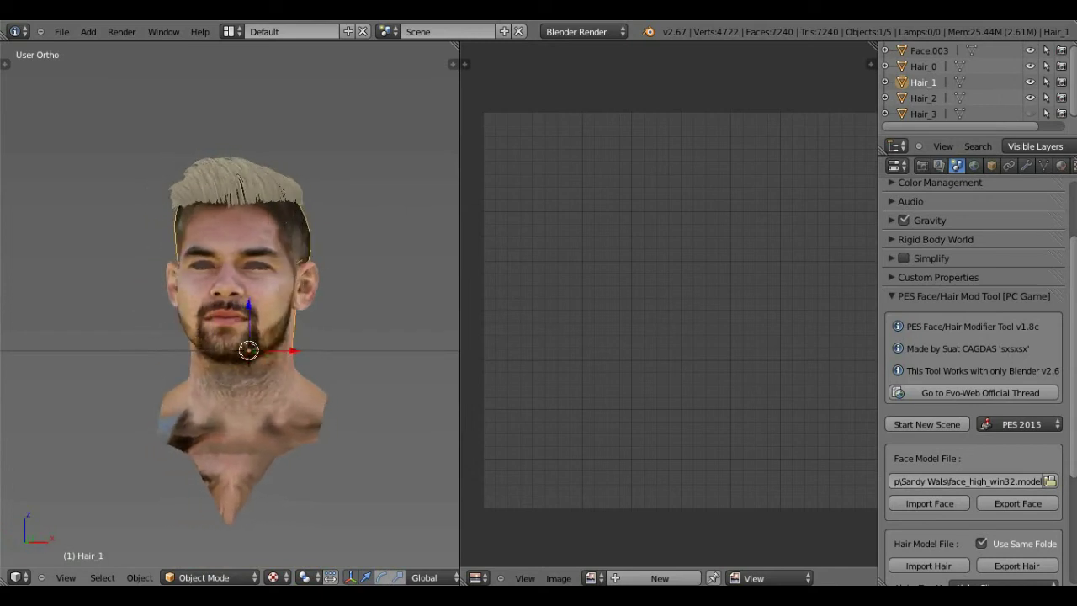
key("KP_4")
scroll(246, 228, "up", 4)
key("KP_4")
key("KP_6")
key("KP_6")
key("KP_6")
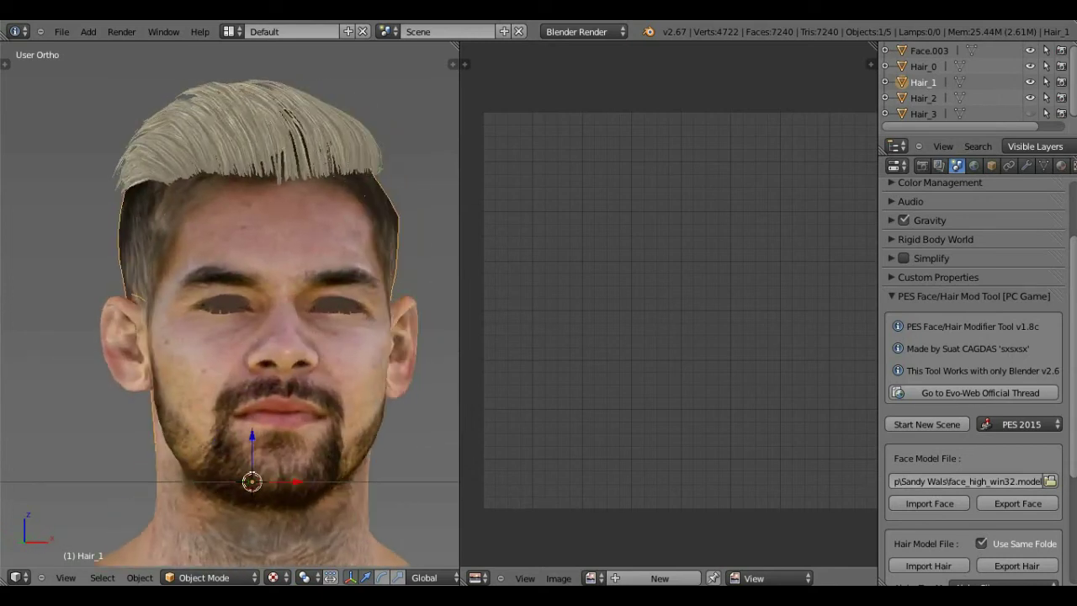
key("KP_4")
scroll(251, 220, "down", 1)
key("KP_6")
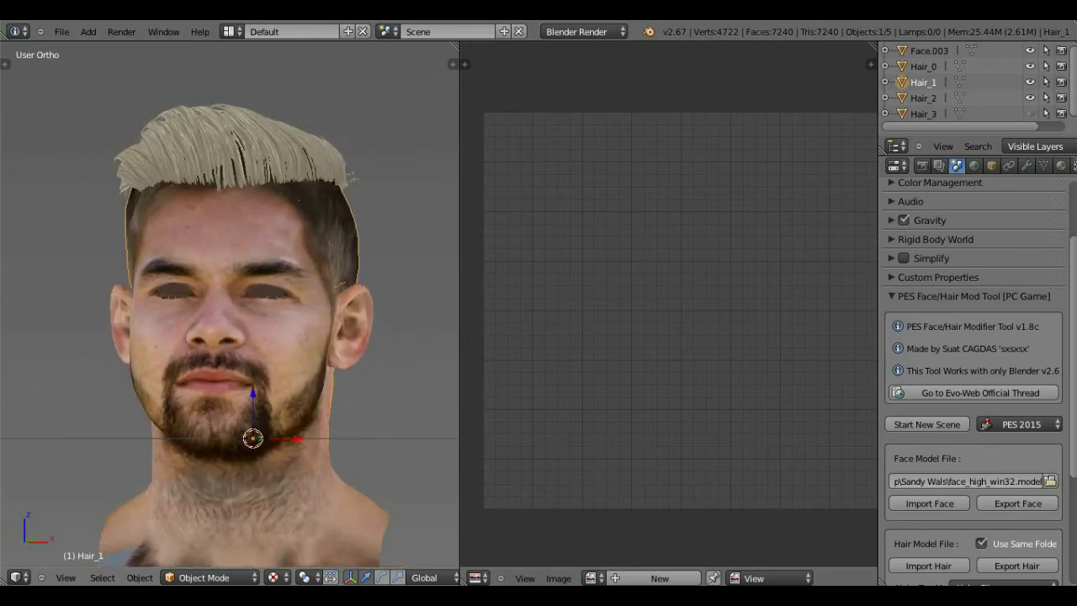
key("KP_6")
key("KP_4")
key("KP_4")
key("KP_4")
key("KP_4")
key("KP_4")
key("KP_4")
scroll(192, 293, "down", 3)
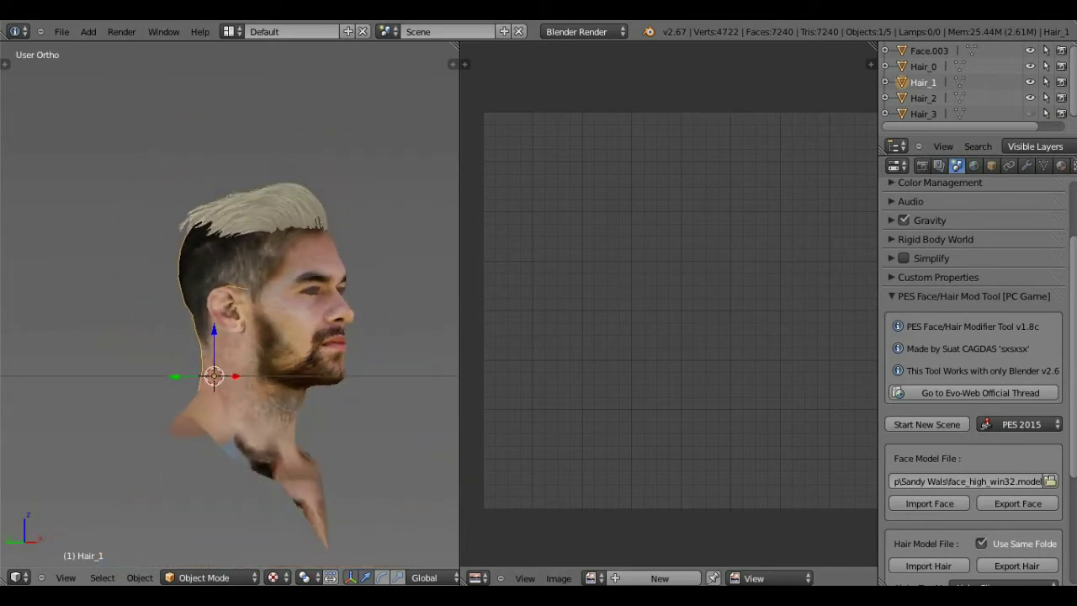
key("KP_6")
key("KP_6")
key("KP_6")
key("KP_6")
scroll(224, 274, "up", 4)
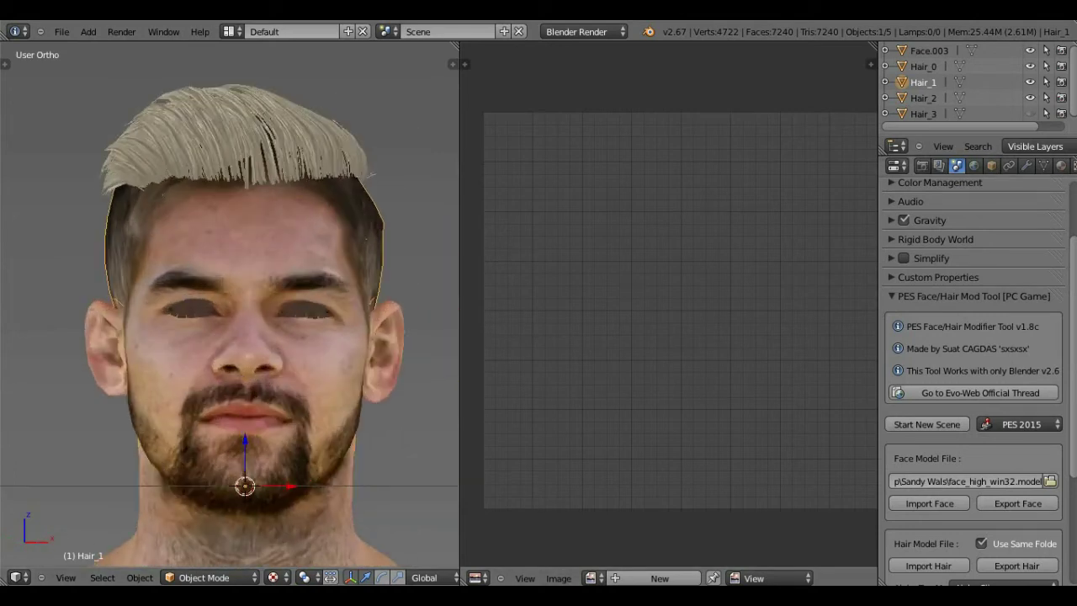
Step: Select the top hair mesh Hair_2, switch it to Edit Mode and widen the 3D view
key("KP_0")
key("ctrl+KP_8")
key("ctrl+KP_8")
right_click(252, 143)
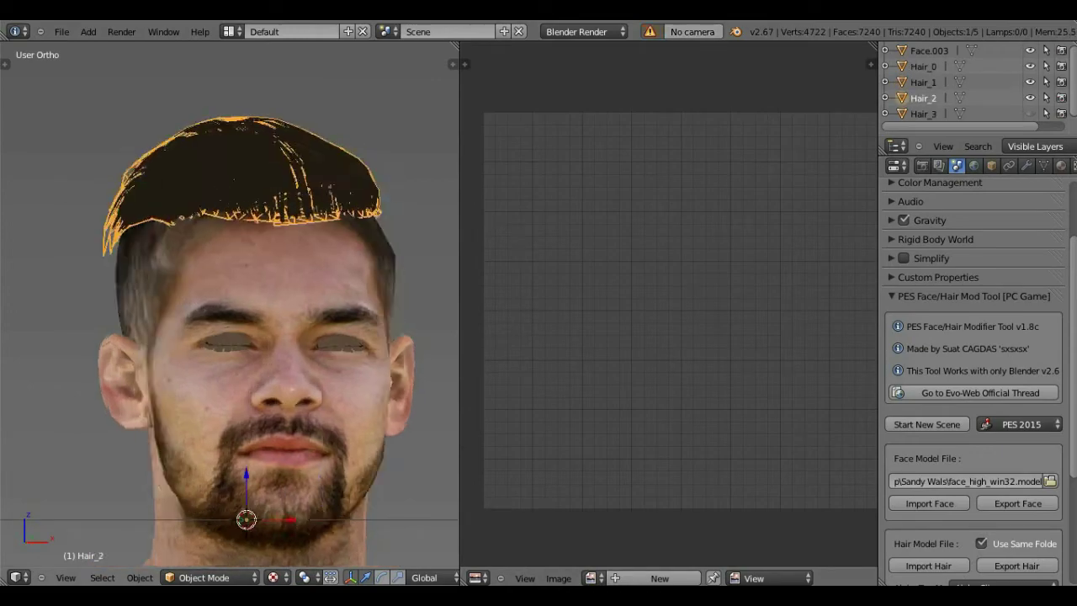
key("KP_4")
key("KP_6")
key("KP_6")
key("KP_6")
key("Tab")
key("KP_4")
key("KP_4")
left_click_drag(459, 303, 602, 303)
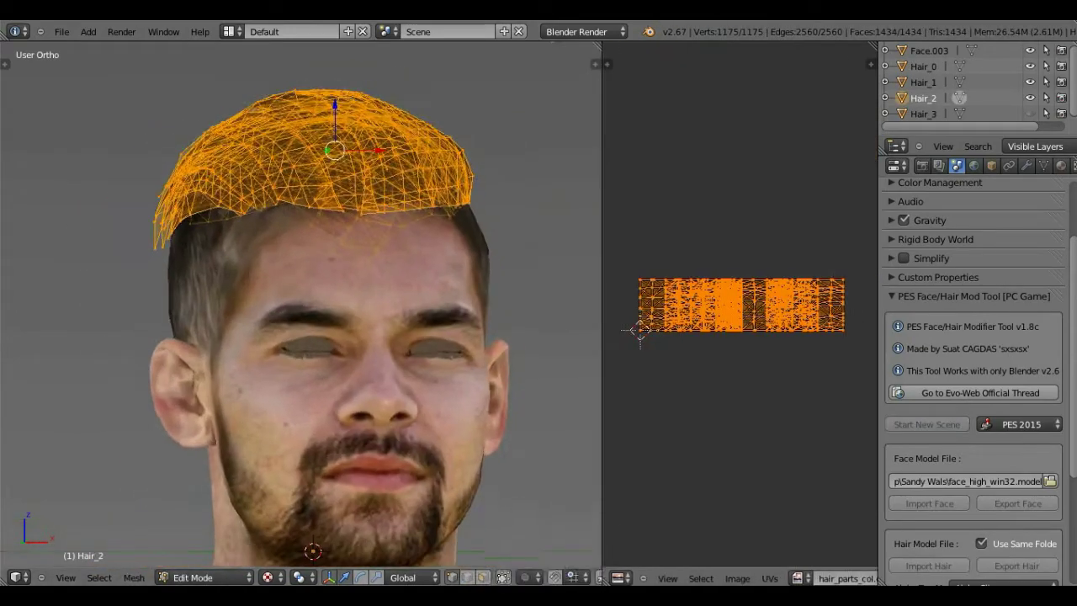
Step: Pull a Hair_2 hairline vertex above the character's right temple downward with smooth proportional editing
scroll(239, 236, "up", 4)
right_click(266, 238)
scroll(219, 118, "up", 1)
key("g")
key("Escape")
key("KP_4")
key("KP_4")
scroll(375, 315, "down", 1)
right_click(375, 315)
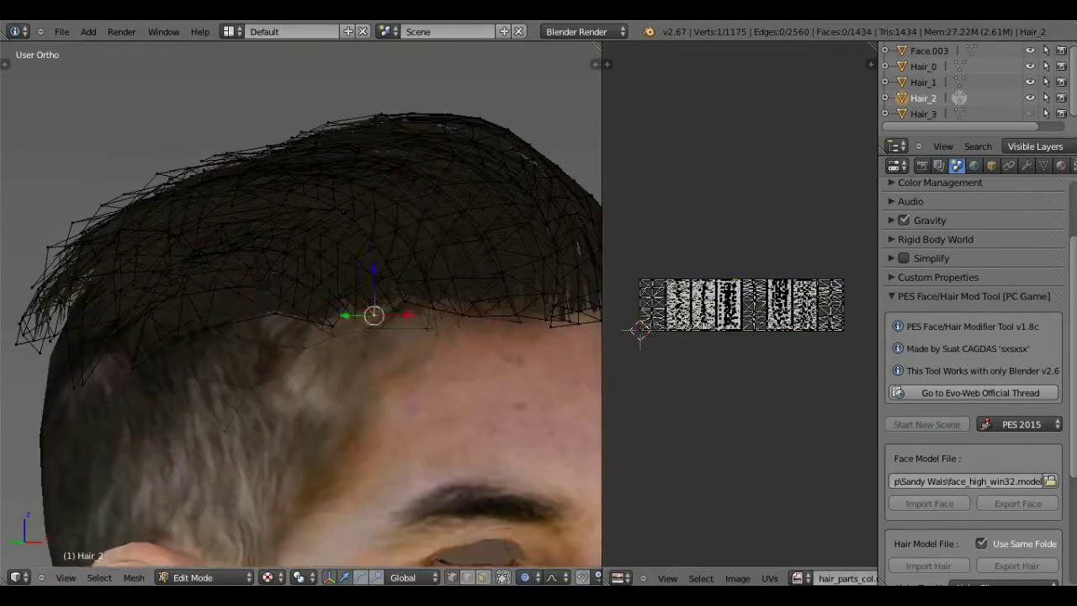
key("g")
scroll(375, 314, "up", 8)
left_click(380, 382)
scroll(380, 336, "down", 6)
Step: Reshape the front hairline of Hair_2 by moving vertices along the forehead with smooth proportional editing
right_click(312, 270)
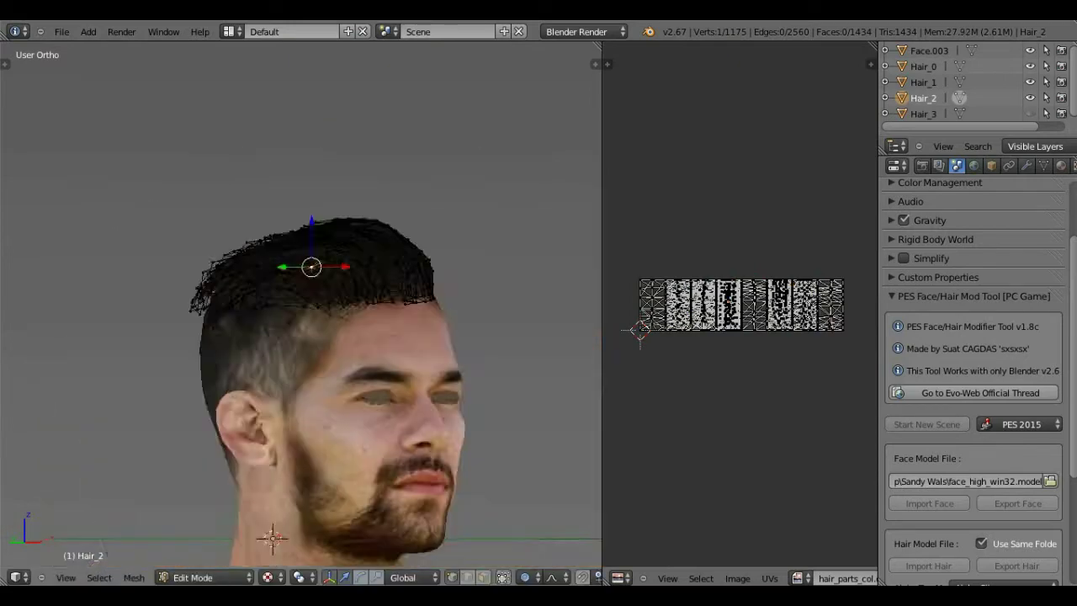
key("KP_6")
key("KP_6")
key("KP_6")
scroll(509, 293, "up", 6)
key("g")
left_click(284, 327)
right_click(219, 252)
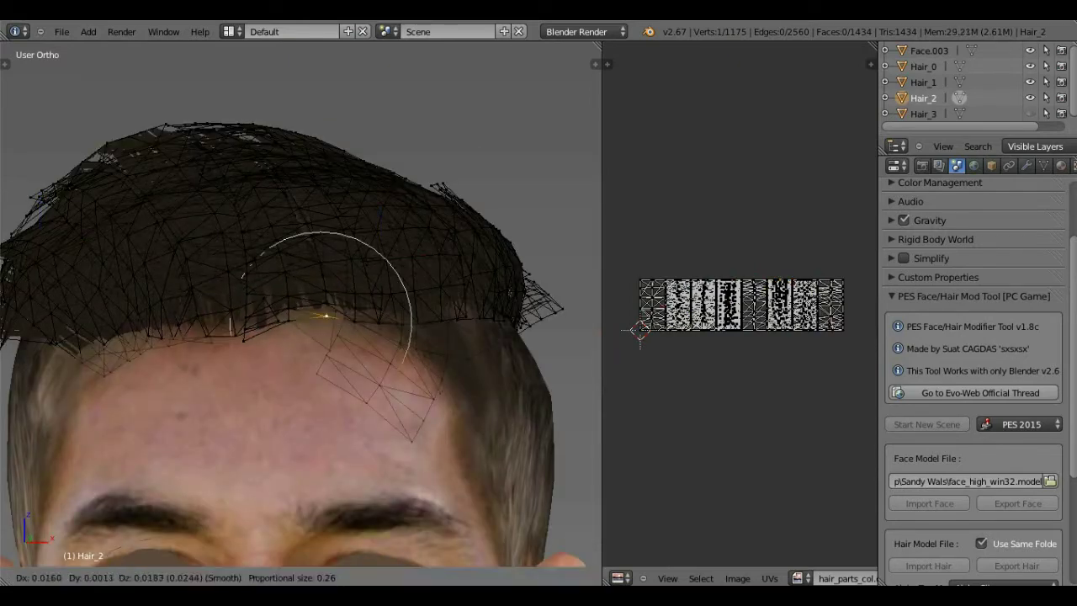
left_click(327, 316)
right_click(461, 252)
key("g")
left_click(461, 250)
Step: Pull a vertex at the lower edge of Hair_2 down over the forehead and leave Edit Mode
scroll(310, 358, "up", 3)
right_click(317, 384)
middle_click_drag(102, 340, 252, 294, "shift")
key("g")
left_click(328, 497)
key("g")
left_click(341, 476)
scroll(343, 404, "down", 4)
key("Tab")
Step: Reopen Hair_2 for editing, adjust one more front hair vertex and return to Object Mode
right_click(370, 354)
right_click(362, 277)
key("Tab")
key("g")
key("g")
left_click(439, 298)
scroll(439, 294, "down", 4)
key("Tab")
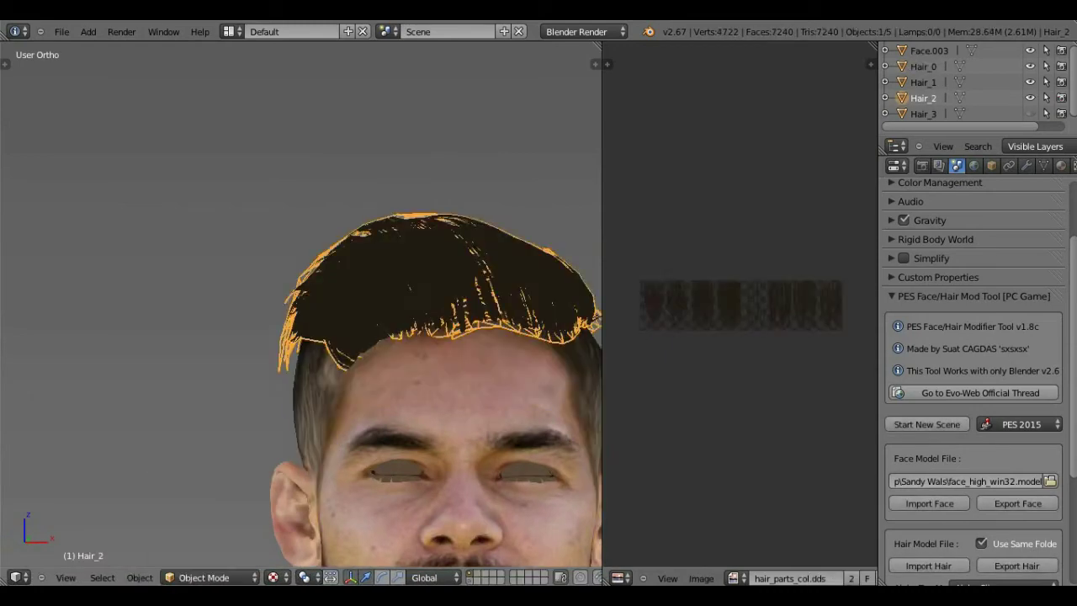
Step: Raise the drooping Hair_2 hairline at the right temple, return to Object Mode and select Hair_1 to check the fit
scroll(360, 368, "up", 3)
key("Tab")
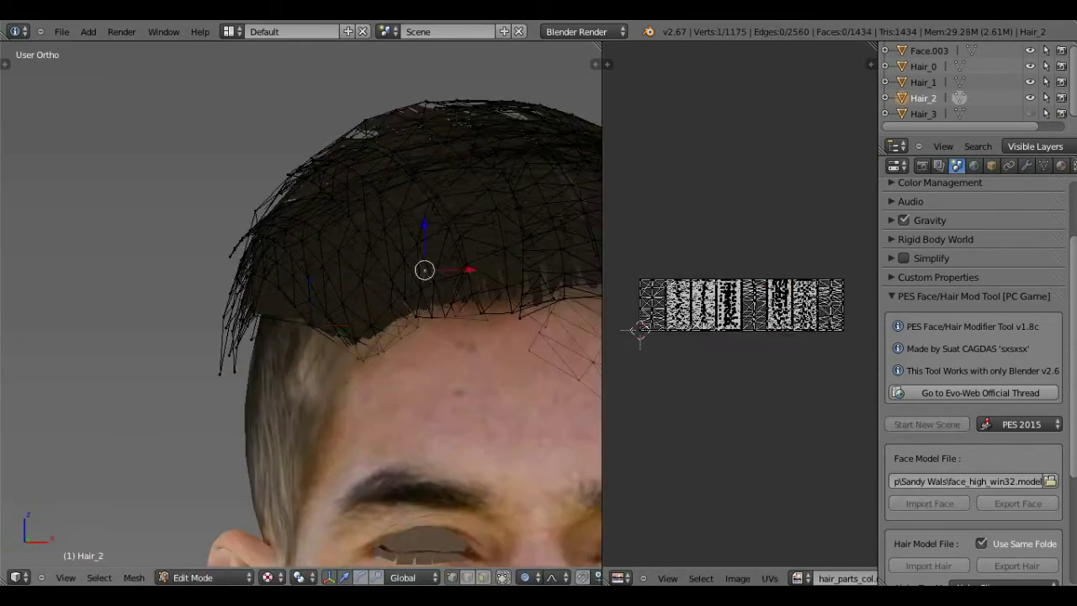
middle_click_drag(371, 326, 358, 285, "shift")
right_click(358, 285)
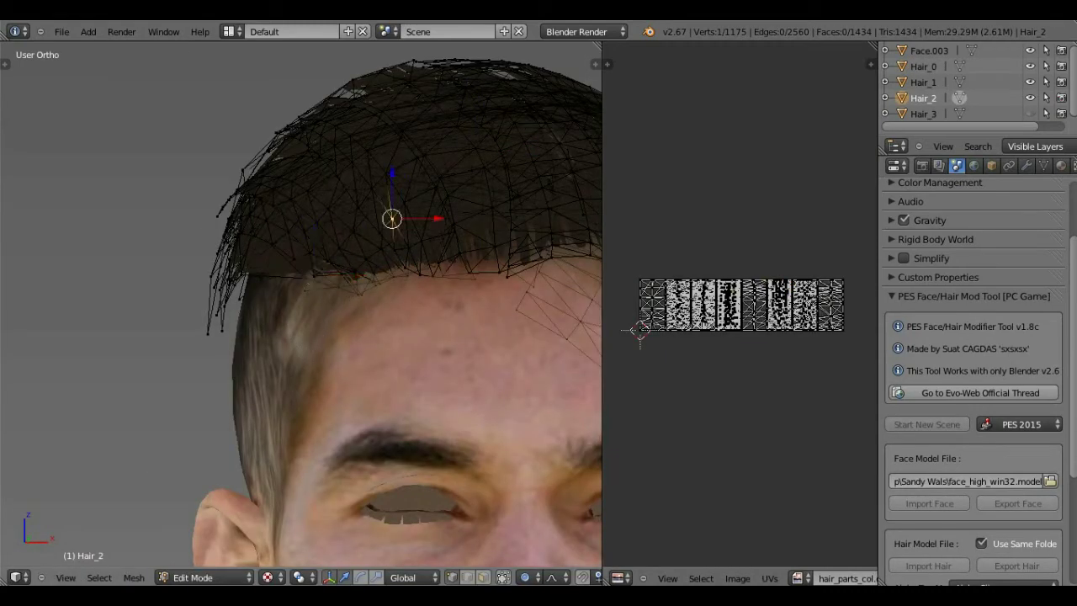
scroll(306, 261, "down", 4)
left_click(205, 577)
left_click(202, 562)
right_click(312, 278)
scroll(312, 276, "up", 5)
right_click(243, 278)
scroll(243, 278, "down", 5)
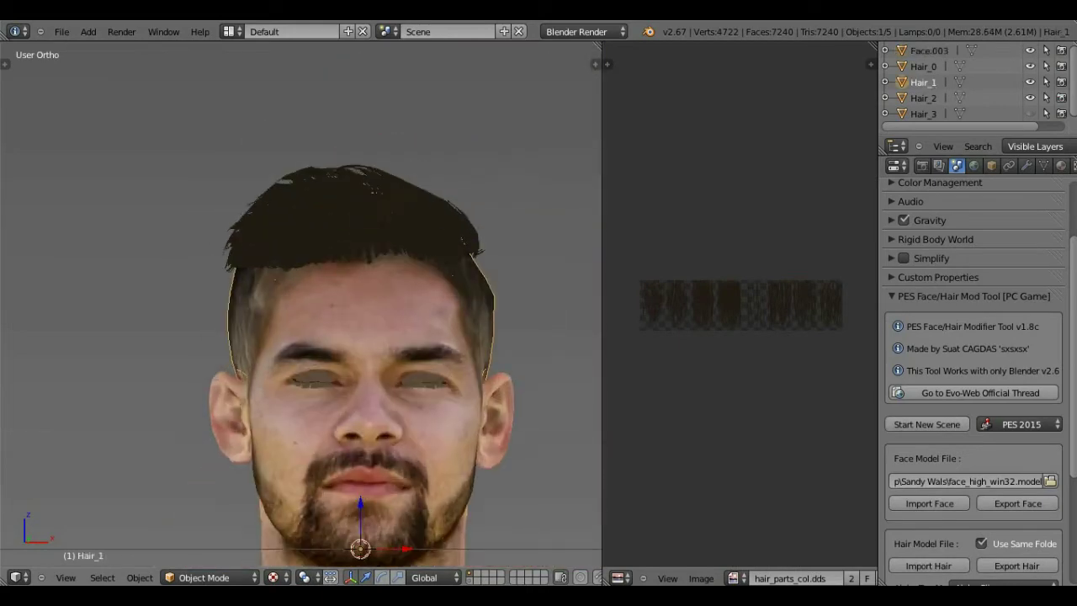
Step: Move the side hairline vertices of Hair_2 above the ear and temple with proportional editing, and leave Edit Mode
middle_click_drag(242, 278, 315, 278)
right_click(315, 227)
scroll(316, 227, "up", 1)
key("Tab")
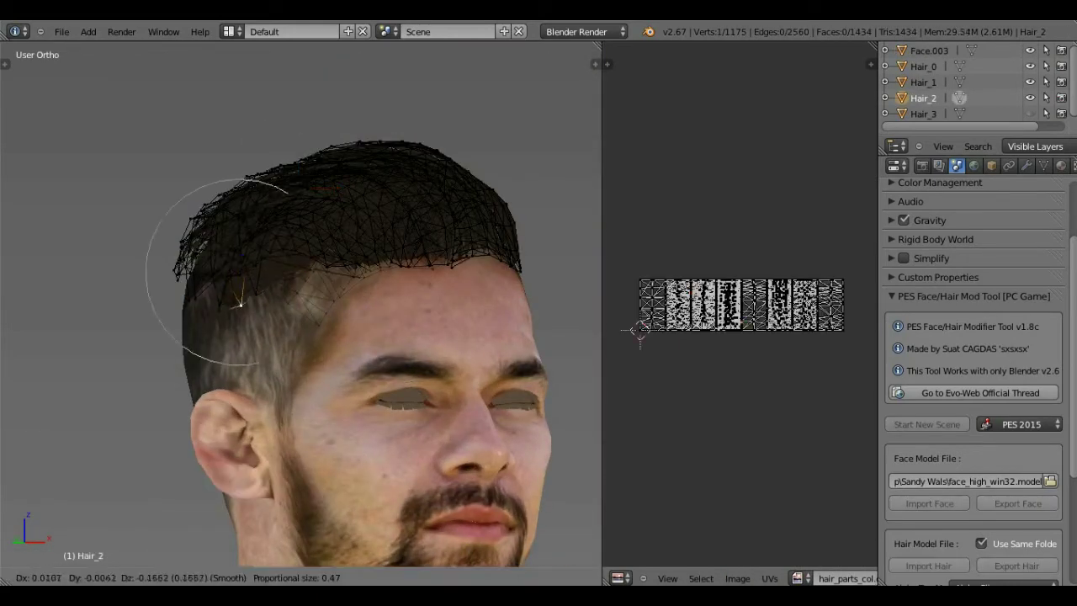
scroll(301, 303, "up", 6)
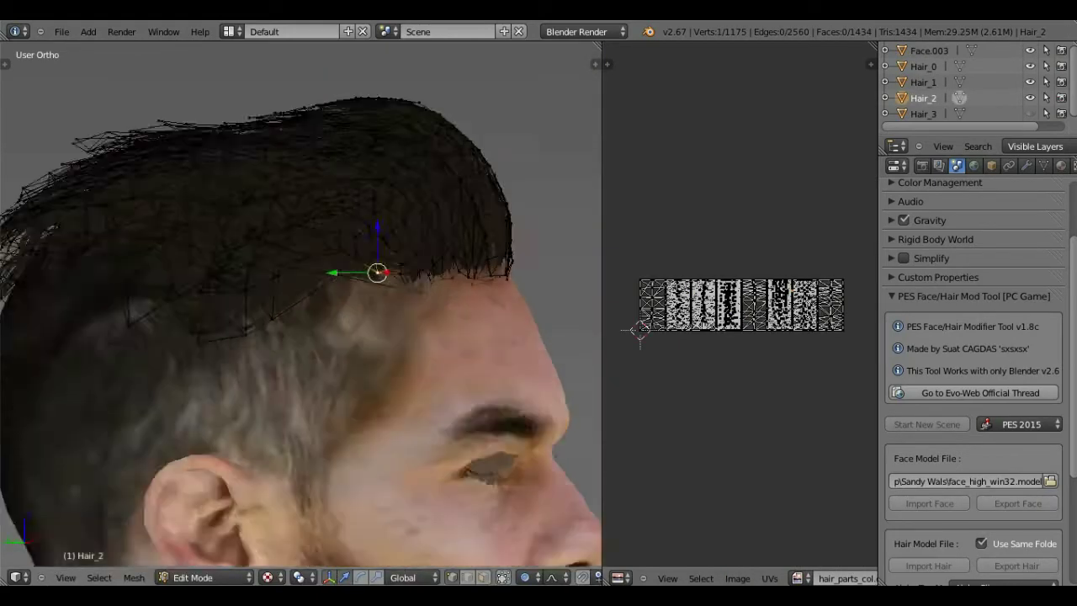
key("g")
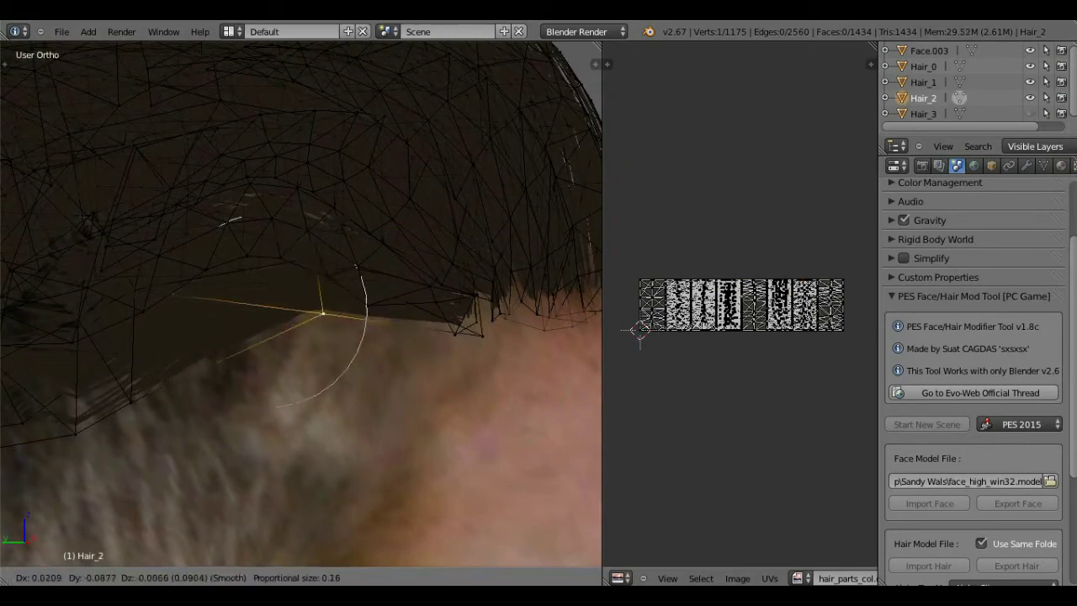
left_click(323, 314)
right_click_drag(131, 402, 190, 339)
left_click(191, 339)
scroll(301, 302, "down", 5)
middle_click_drag(337, 303, 362, 332)
key("Tab")
Step: Open the side hair mesh Hair_3 in Edit Mode and pull its front strands forward toward the forehead
scroll(302, 302, "down", 3)
right_click(208, 332)
scroll(302, 303, "up", 2)
key("Tab")
middle_click_drag(312, 307, 324, 307)
right_click_drag(324, 306, 321, 307)
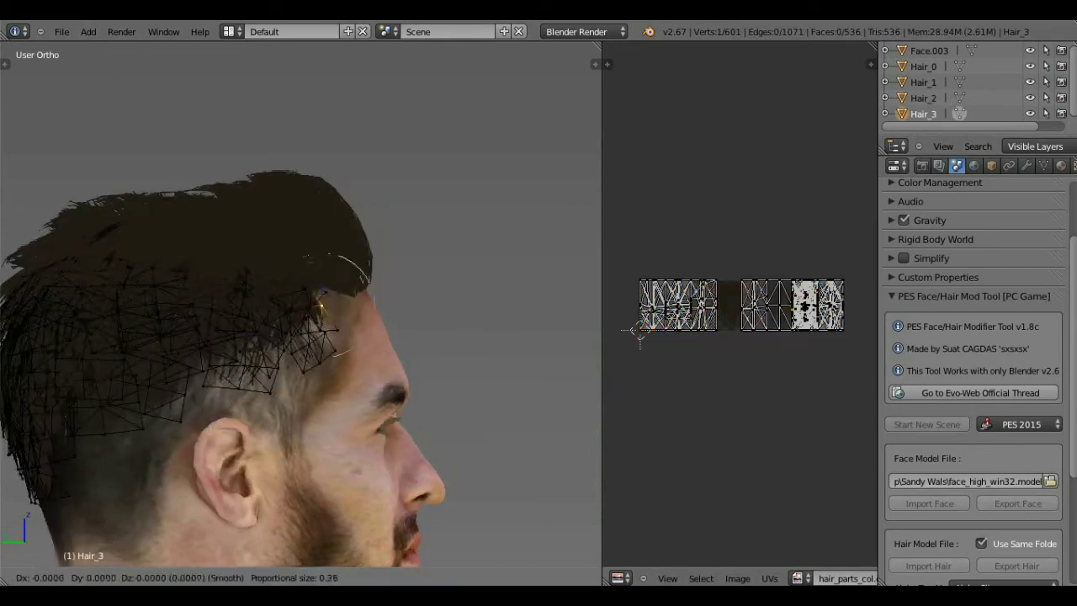
left_click(368, 319)
Step: Shift the Hair_3 strands beside the right temple inward toward the face from the front, with proportional size 0.47
middle_click_drag(367, 319, 193, 318)
scroll(302, 303, "up", 2)
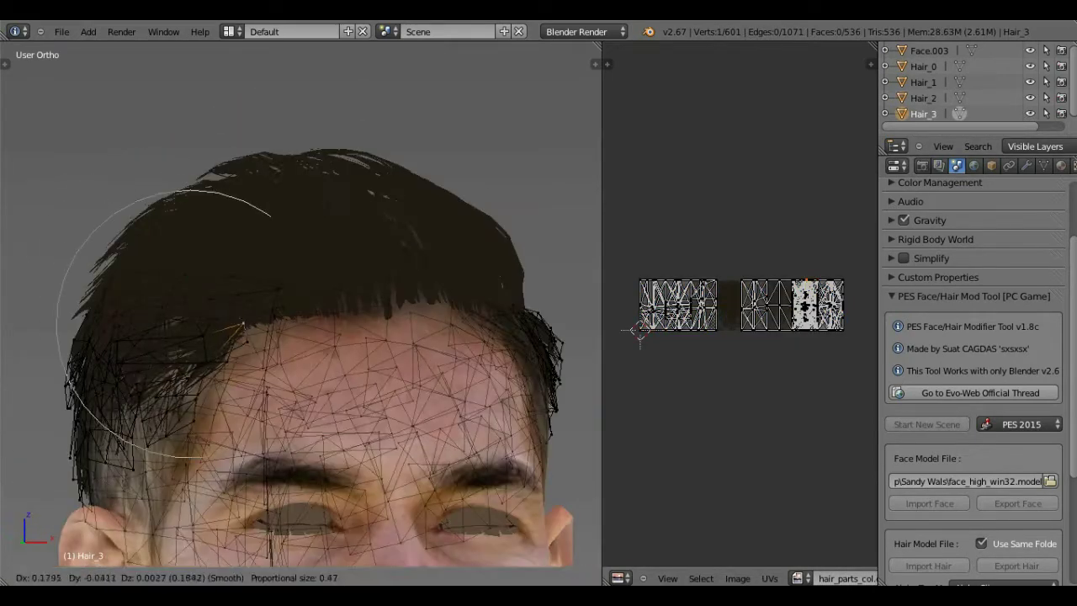
left_click(243, 323)
right_click_drag(126, 362, 149, 359)
left_click(149, 358)
Step: Move the Hair_3 strands above the ear forward over the temple from the side view
middle_click_drag(148, 359, 324, 359)
right_click_drag(221, 362, 252, 352)
left_click(252, 352)
right_click_drag(222, 429, 259, 443)
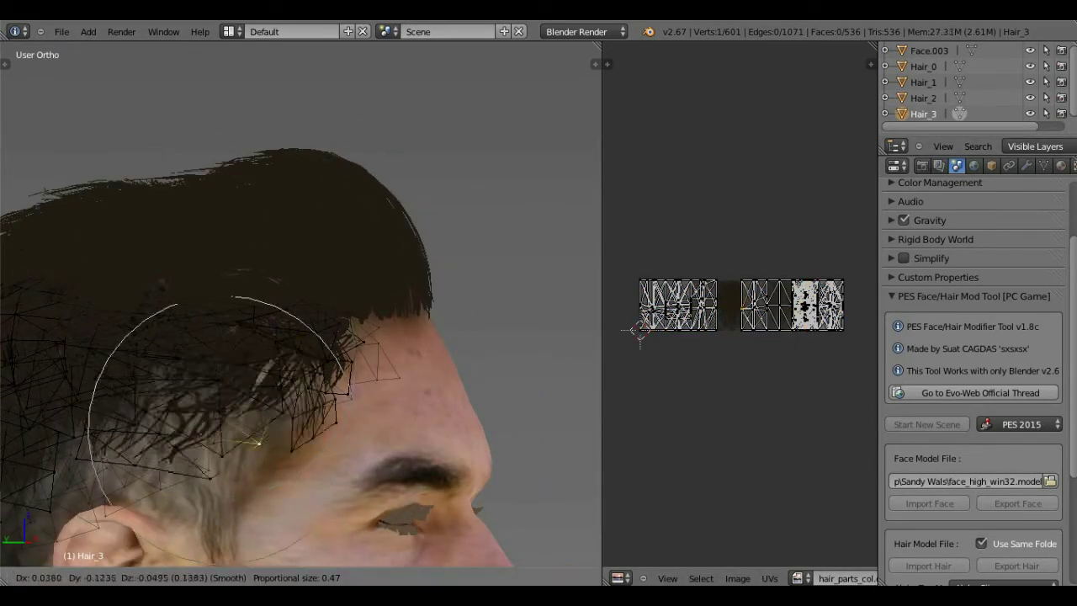
left_click(259, 443)
Step: Return to Object Mode, turn the reshaped hair to the front and select Hair_2
scroll(202, 344, "down", 3)
left_click(210, 577)
left_click(241, 561)
right_click(202, 437)
right_click(353, 445)
middle_click_drag(353, 446, 181, 445)
right_click(278, 265)
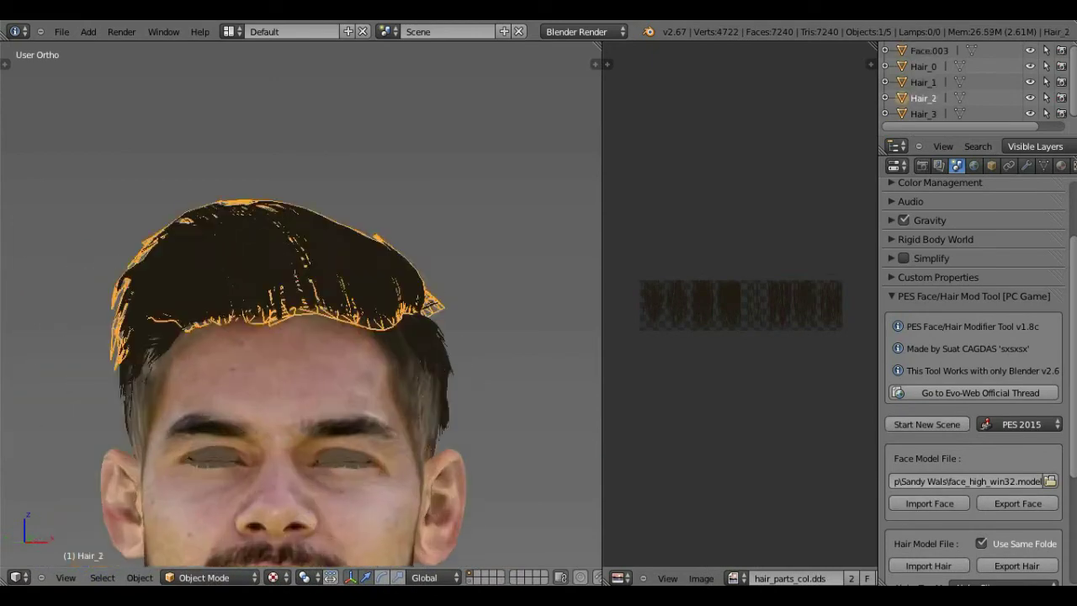
Step: Inspect the front hairline of the Hair_2 mesh in Edit Mode and return to Object Mode
key("Tab")
scroll(301, 303, "up", 3)
right_click(283, 281)
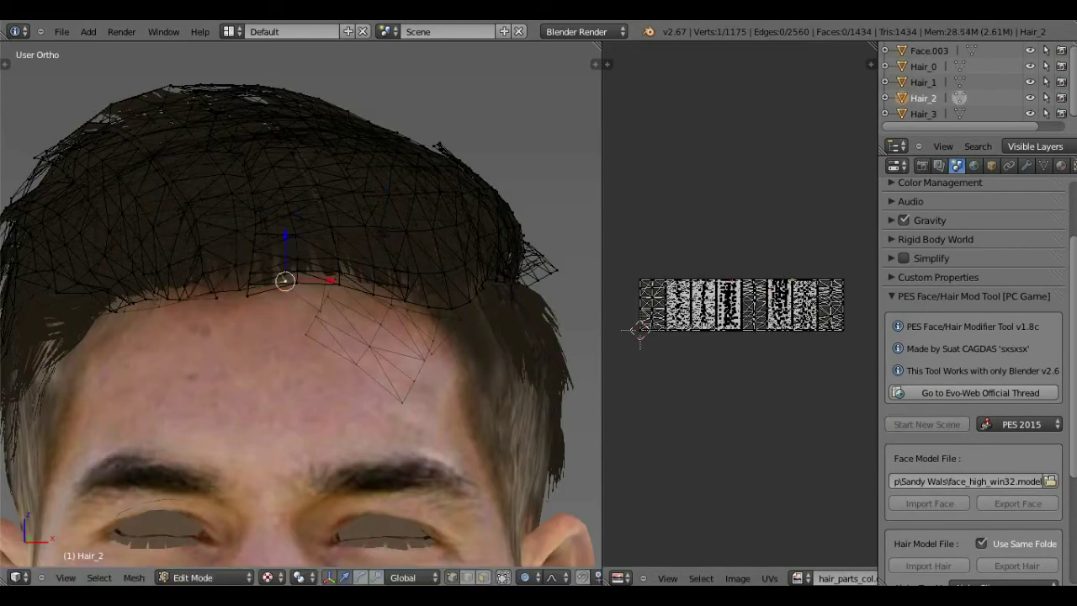
scroll(301, 304, "down", 3)
key("Tab")
Step: Hide Hair_3 and check how the remaining hair sits on the face from an angle and from the front
scroll(301, 305, "down", 3)
right_click(285, 386)
left_click(923, 82)
left_click(1029, 113)
left_click(928, 51)
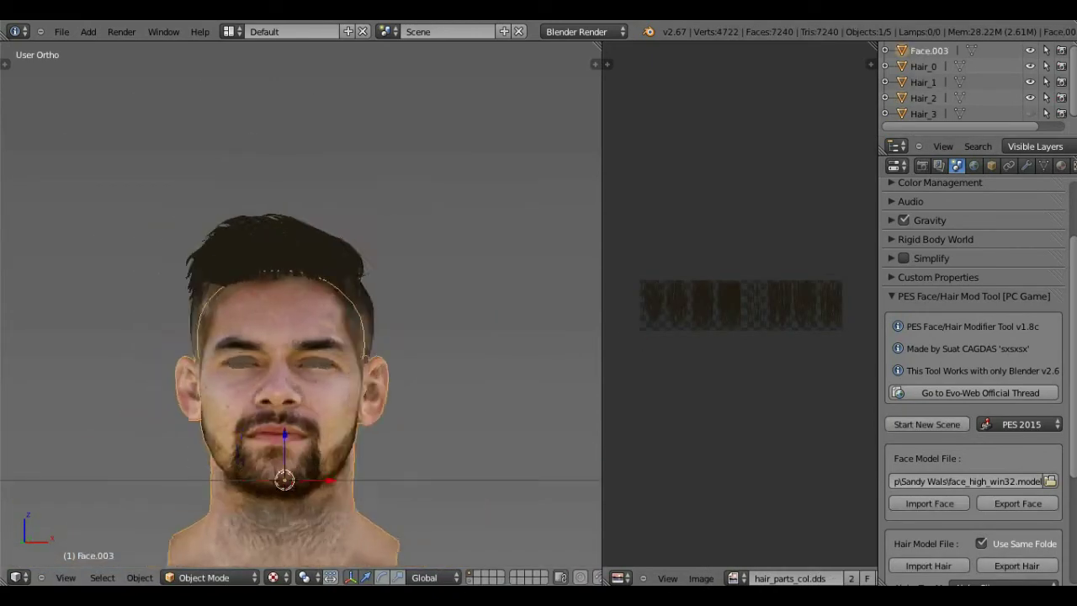
middle_click_drag(300, 336, 360, 311)
right_click(349, 311)
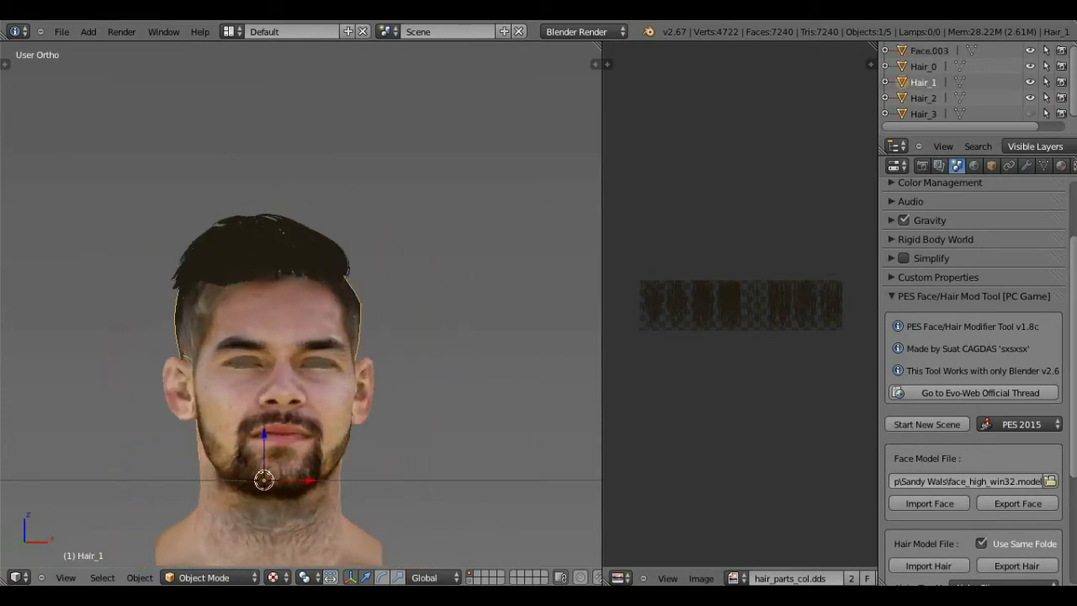
key("KP_1")
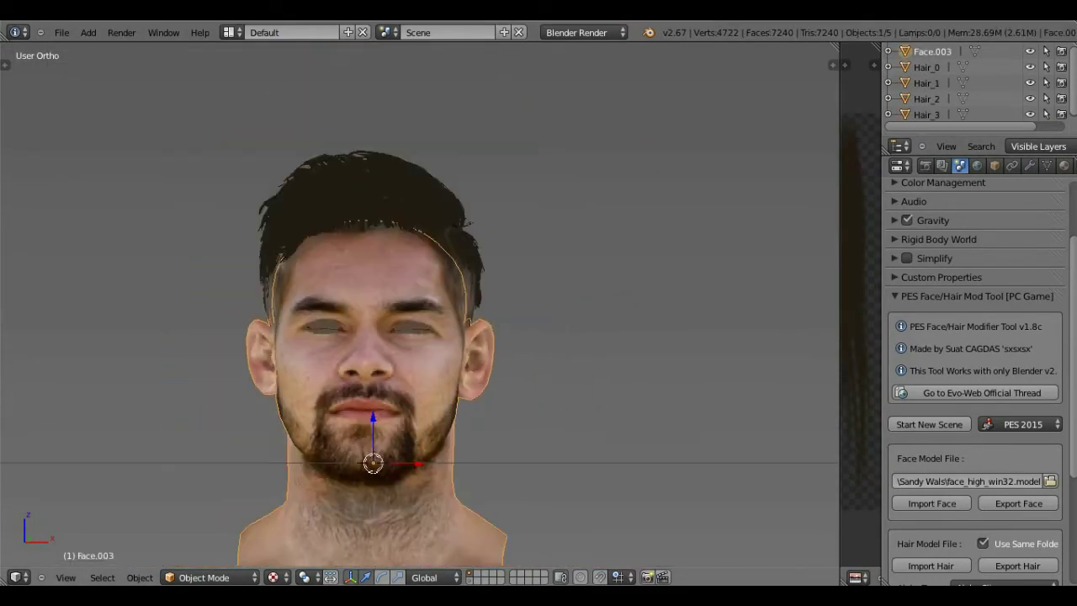
left_click(65, 577)
left_click(84, 479)
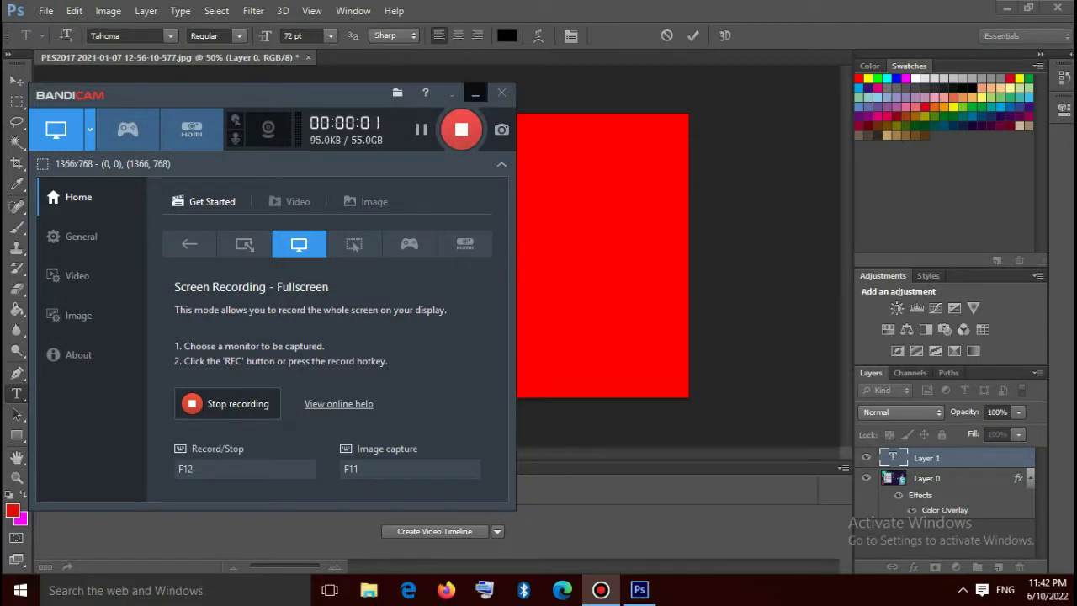
Step: In Photoshop, enter the label and password as a text layer on the red canvas and commit it
left_click(475, 94)
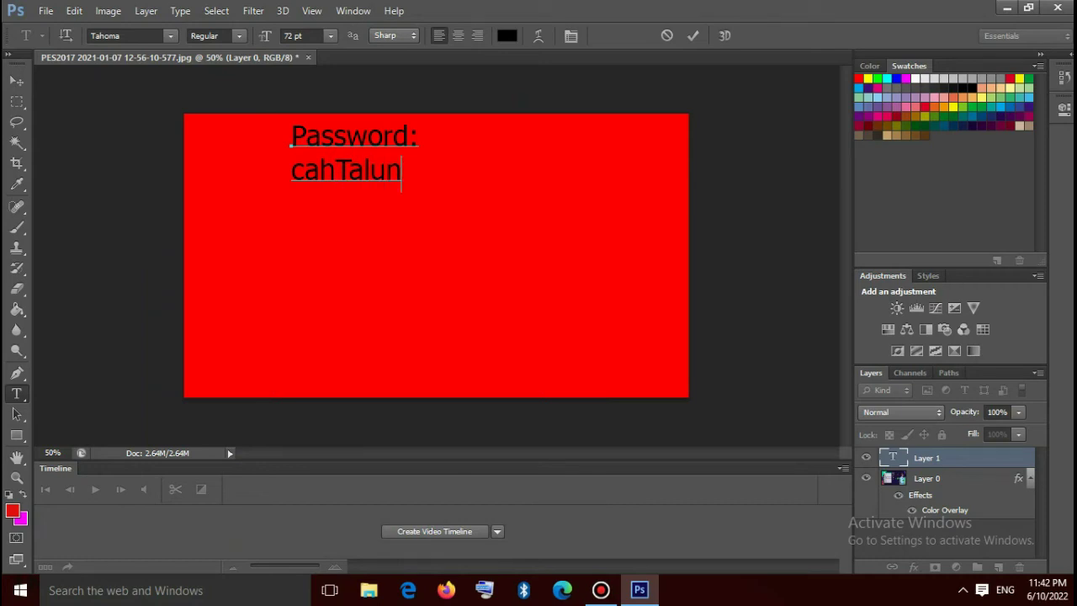
left_click_drag(400, 173, 306, 137)
key("ctrl+Return")
key("v")
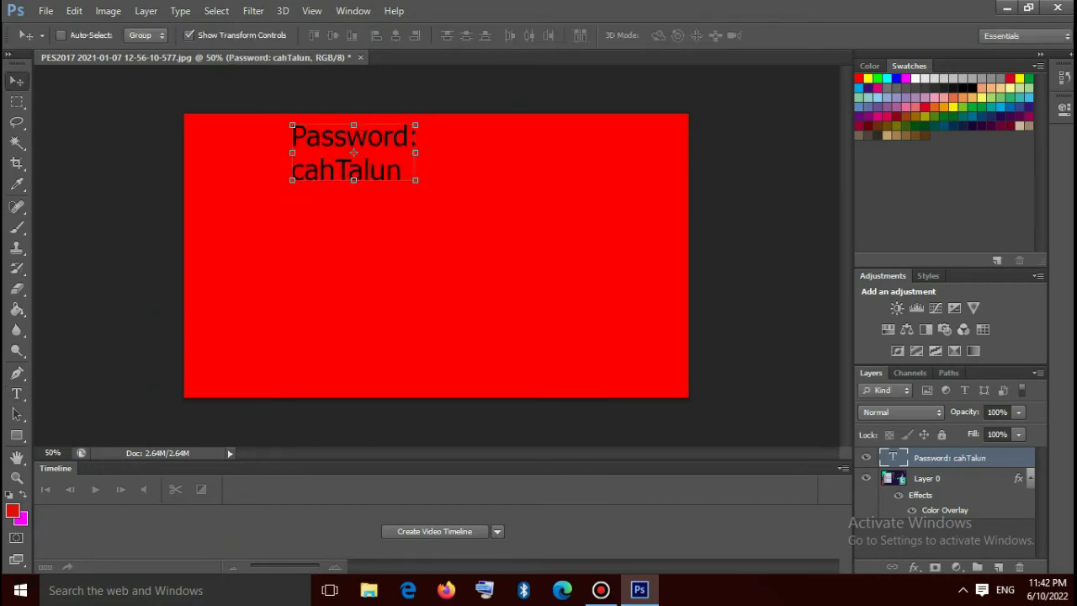
Step: Scale the text layer to 251.95% width and 308.27% height and apply the transformation
left_click_drag(415, 153, 522, 347)
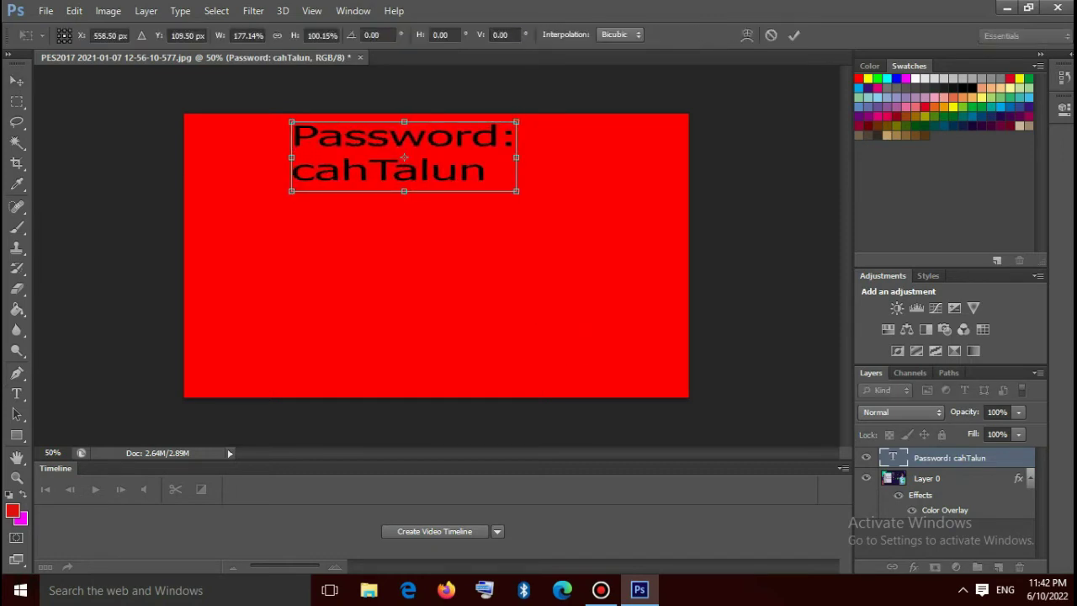
left_click_drag(516, 191, 611, 337)
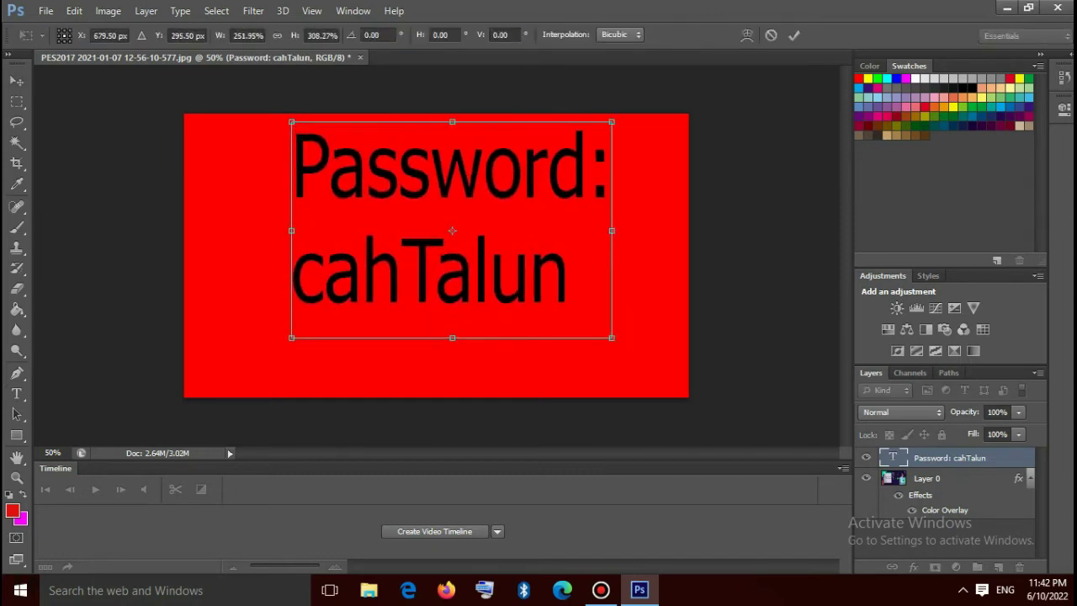
key("v")
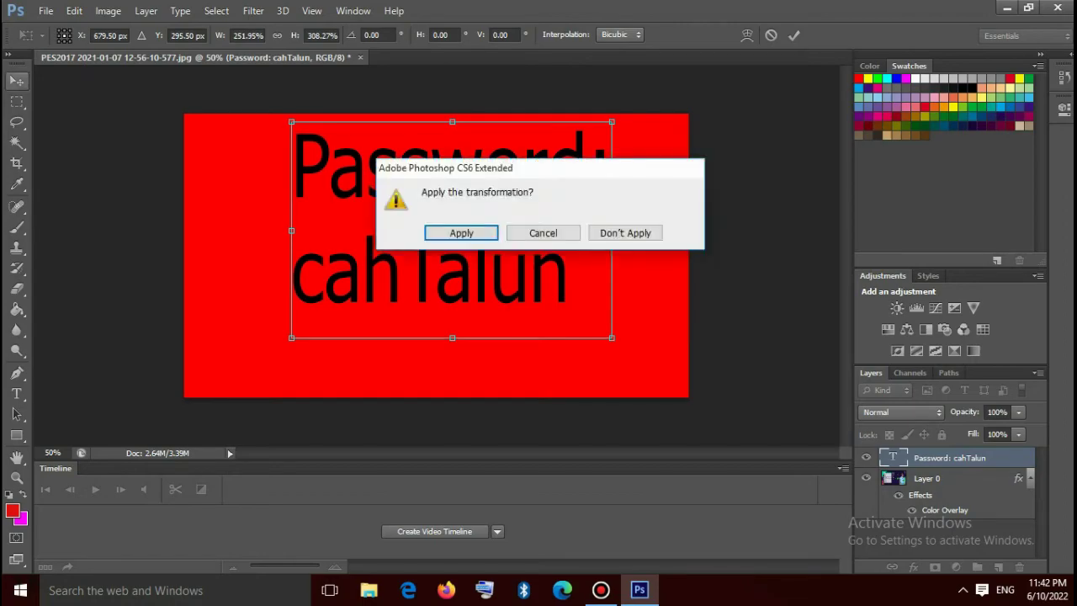
left_click(446, 233)
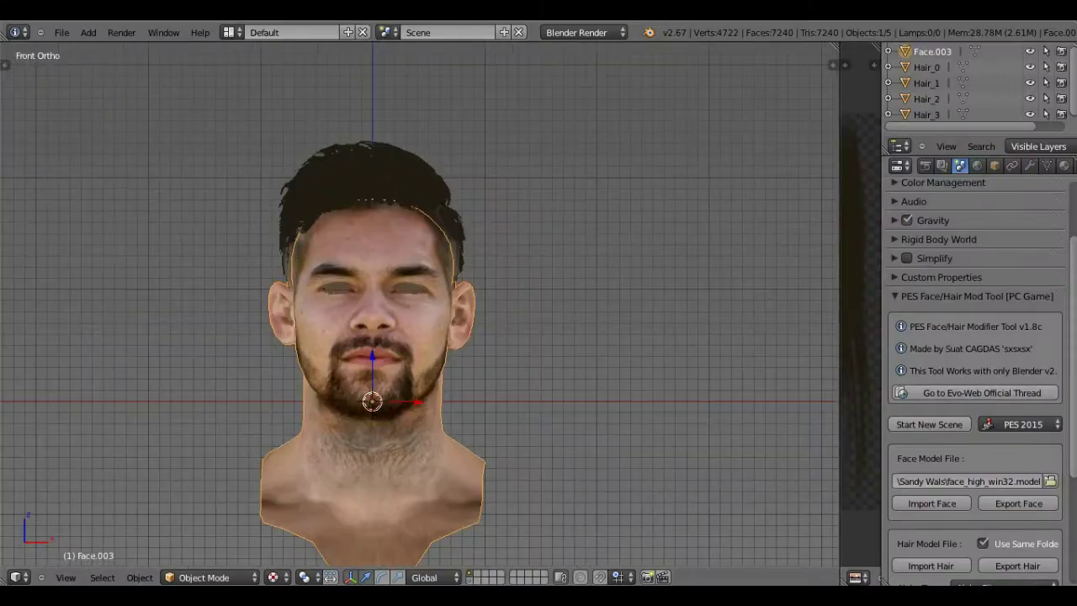
Step: Switch back to Blender and import the base face XML
scroll(975, 379, "down", 5)
left_click(930, 523)
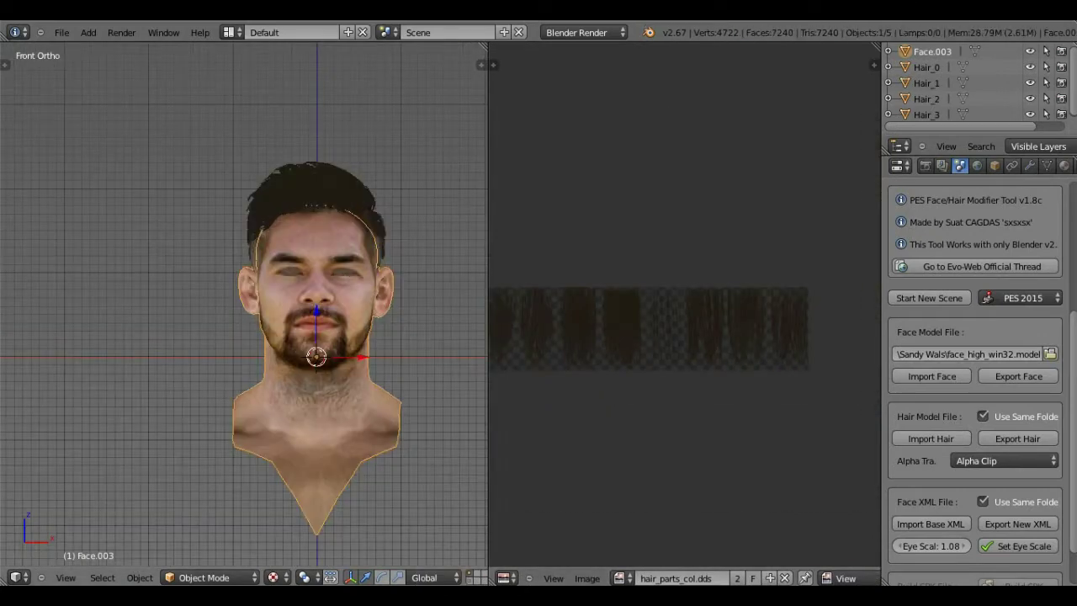
Step: Show the face mesh's UV layout over face.dds in Edit Mode, deselect everything and open the material settings
key("Tab")
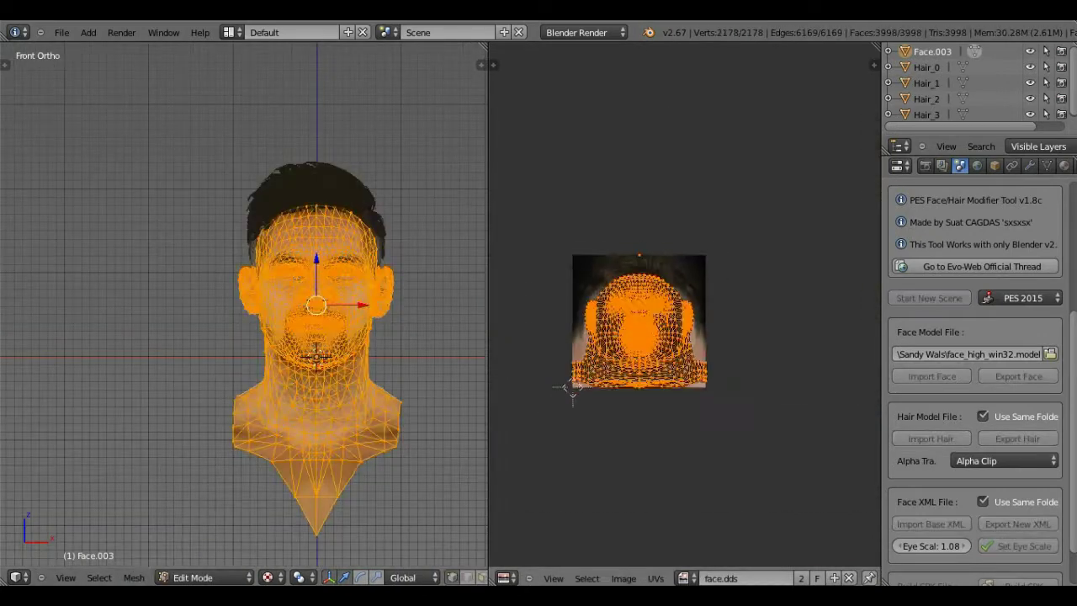
key("a")
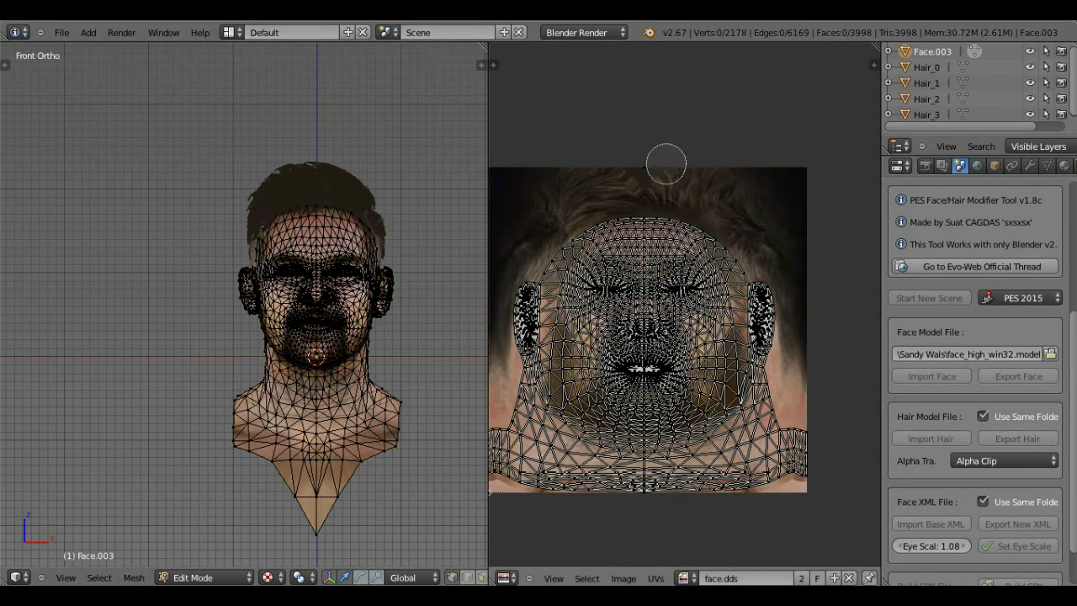
left_click(663, 164)
right_click(662, 164)
left_click(1063, 165)
left_click(917, 271)
key("Tab")
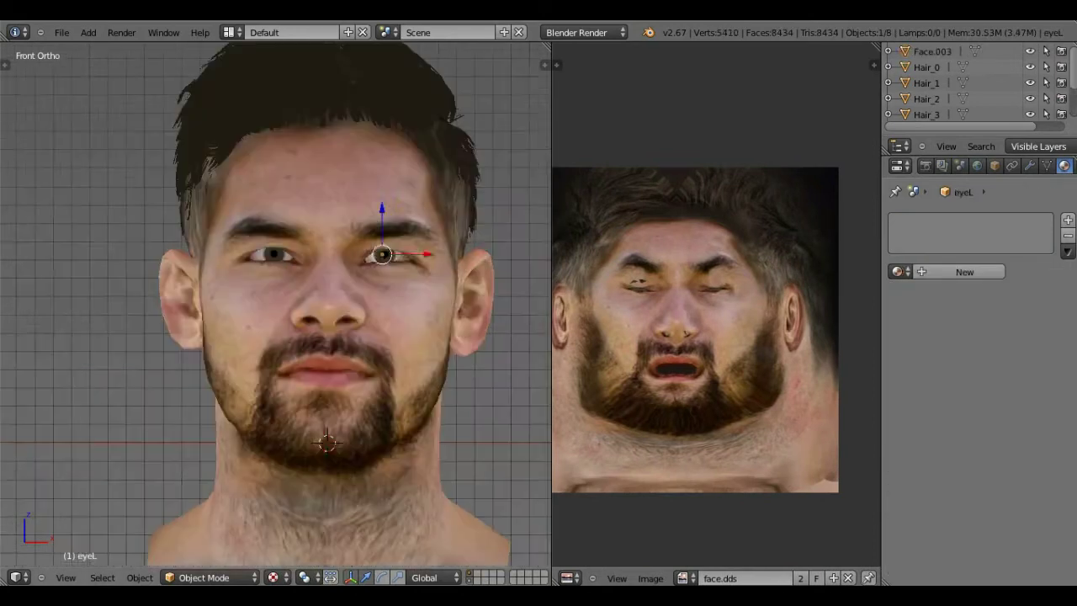
Step: Shift the eyeL eyeball slightly outward from the front so it sits centred in its eye opening
key("g")
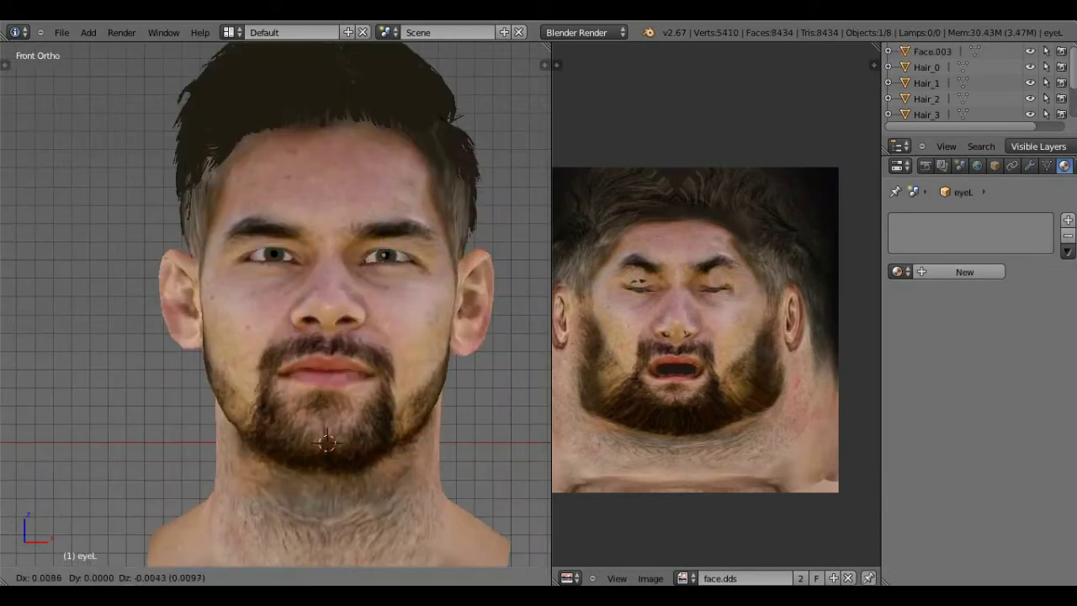
left_click(386, 255)
key("g")
left_click(388, 255)
Step: Shift the eyeR eyeball slightly outward so it sits centred in its eye opening
right_click(274, 253)
key("g")
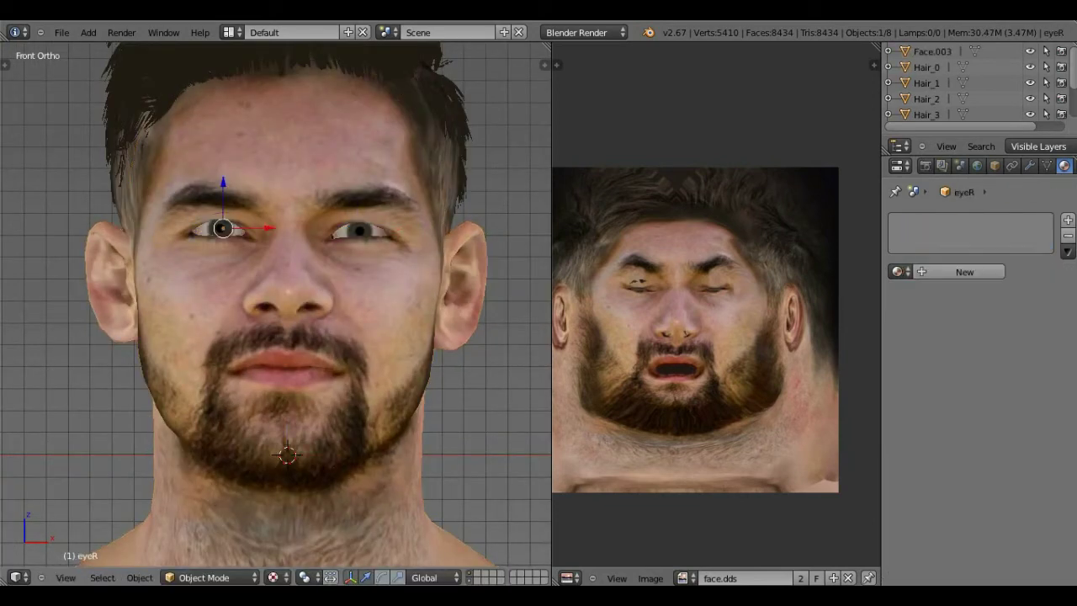
key("g")
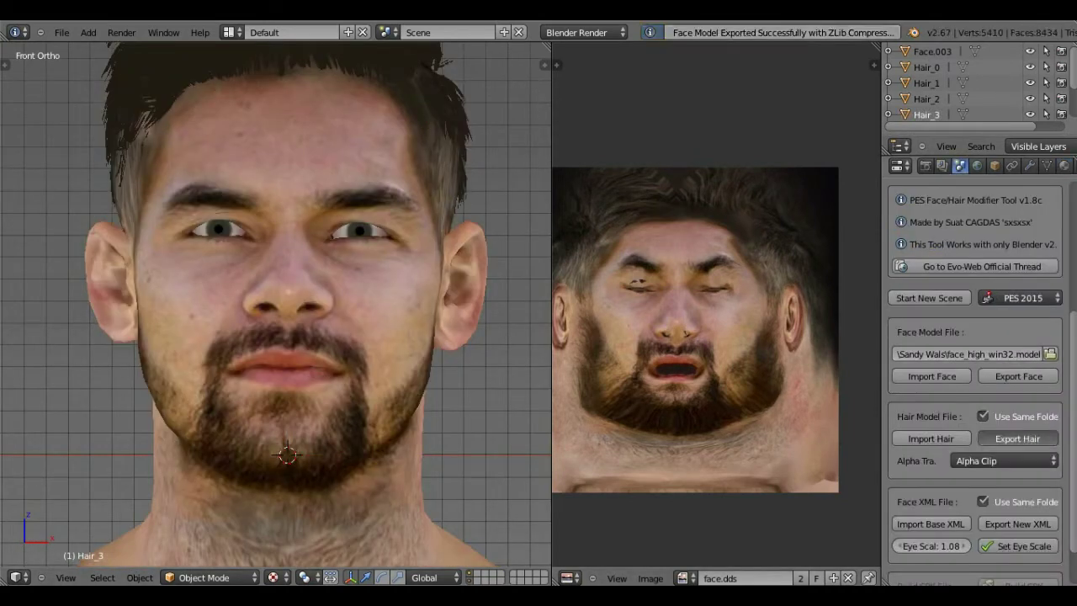
Step: Examine the head with its hair and eyes through a full turn and return to the front view
scroll(276, 305, "down", 5)
scroll(275, 305, "up", 4)
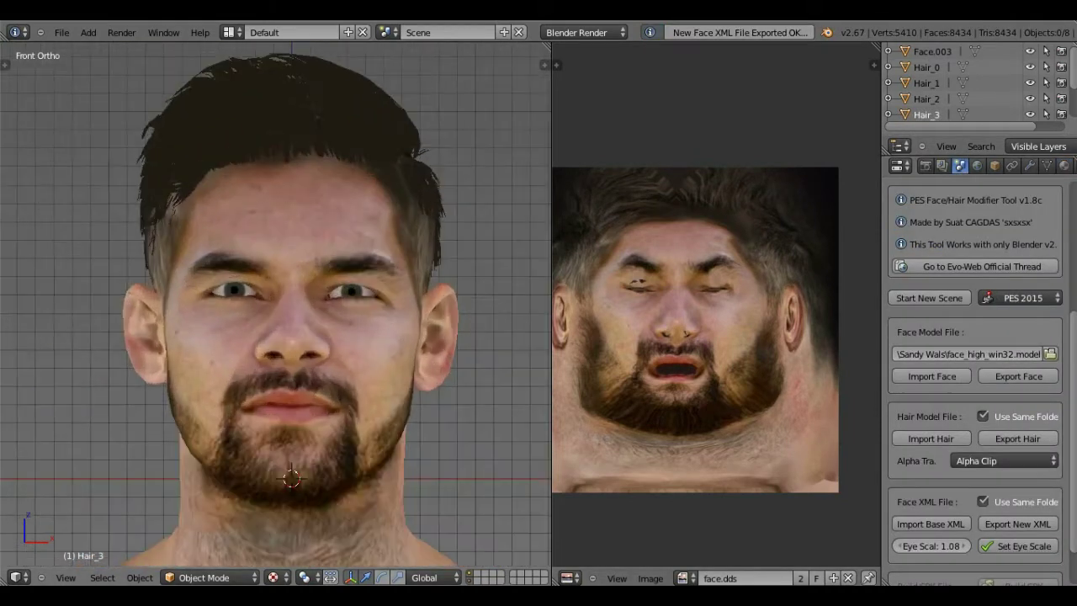
key("KP_6")
key("KP_6")
key("KP_6")
key("KP_6")
key("KP_6")
key("KP_6")
key("KP_6")
key("KP_6")
key("KP_6")
key("KP_6")
key("KP_6")
key("KP_6")
key("KP_6")
key("KP_6")
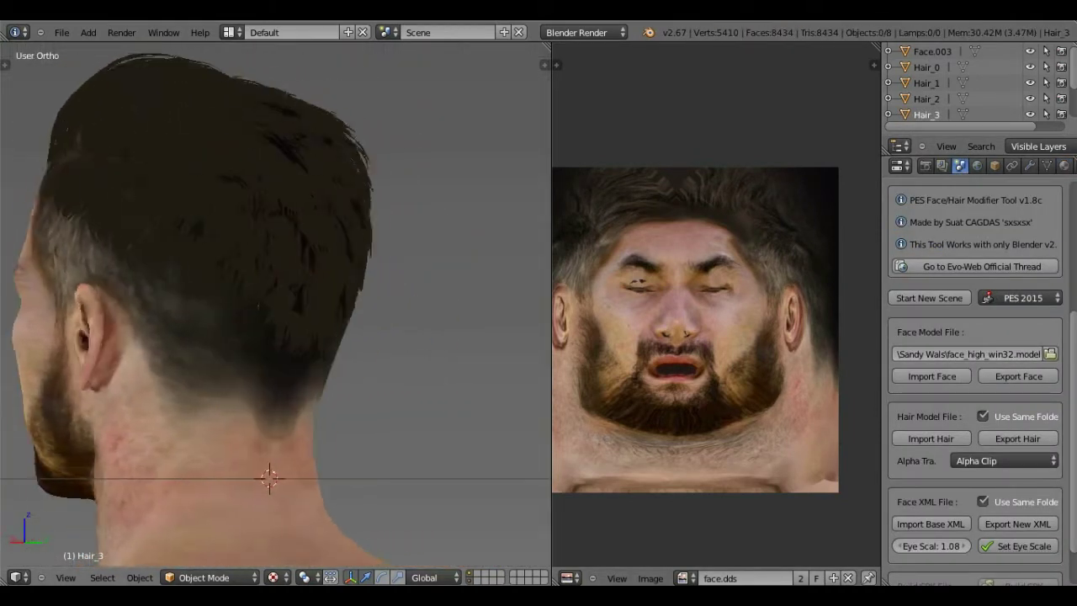
key("KP_6")
key("KP_6")
key("KP_6")
key("KP_6")
key("KP_6")
key("KP_6")
key("KP_6")
key("KP_6")
key("KP_6")
key("KP_6")
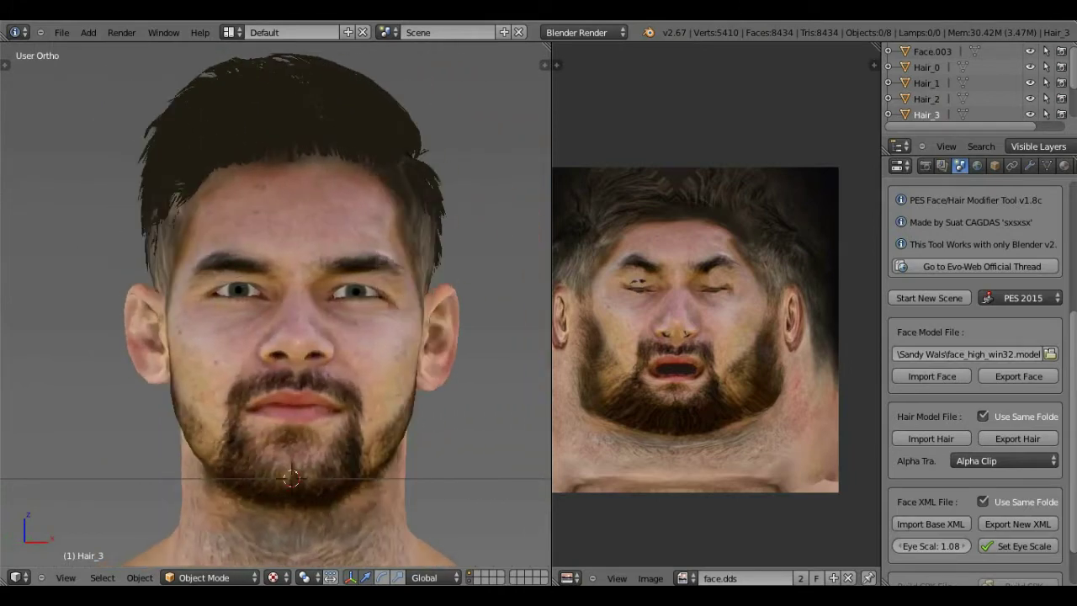
left_click(66, 578)
left_click(75, 479)
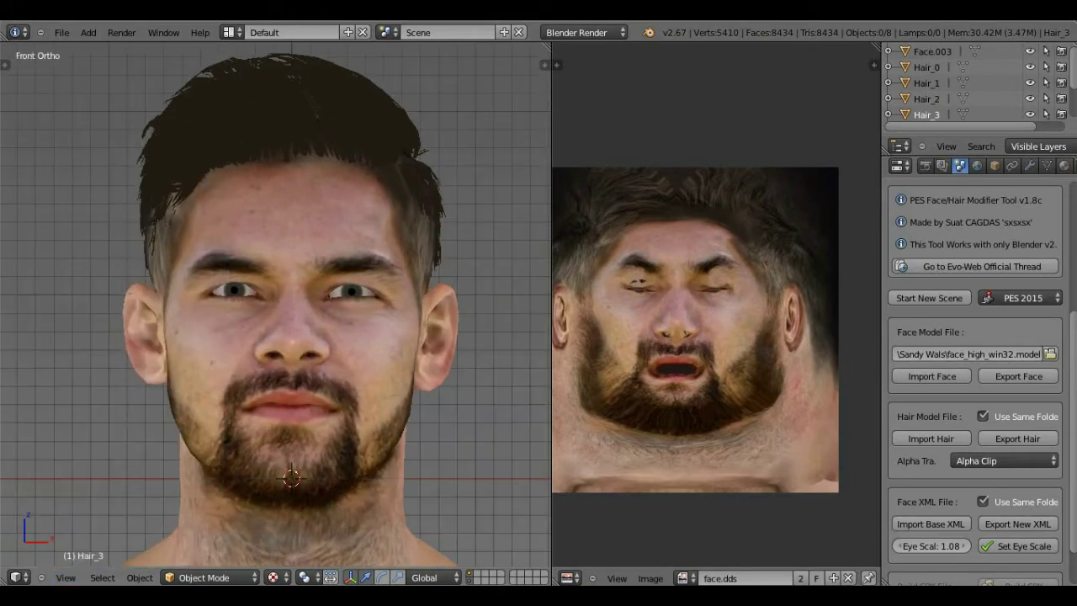
Step: Select the face and the mouth mesh, and examine the whole bust through another full turn
right_click(339, 260)
scroll(339, 260, "down", 5)
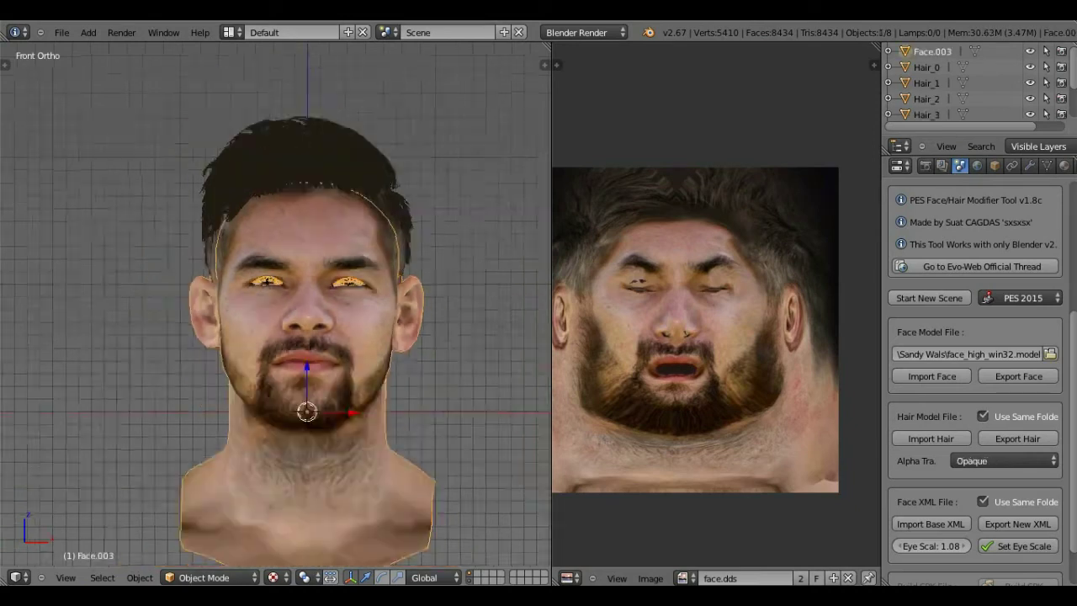
scroll(322, 294, "up", 2)
right_click(319, 328)
scroll(316, 224, "up", 1)
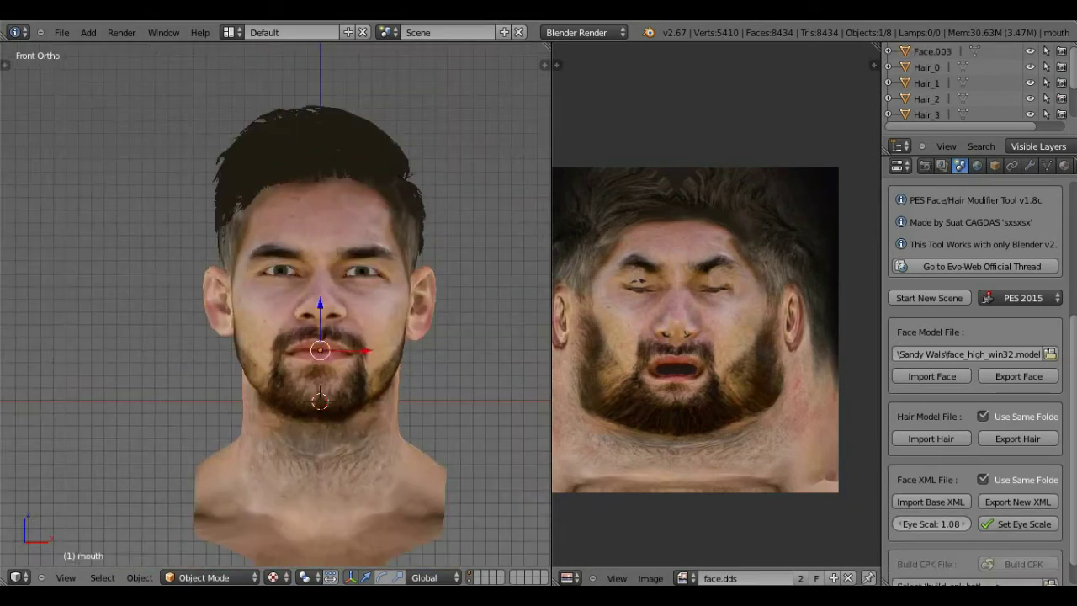
key("KP_6")
key("KP_6")
key("KP_6")
key("KP_6")
key("KP_6")
key("KP_6")
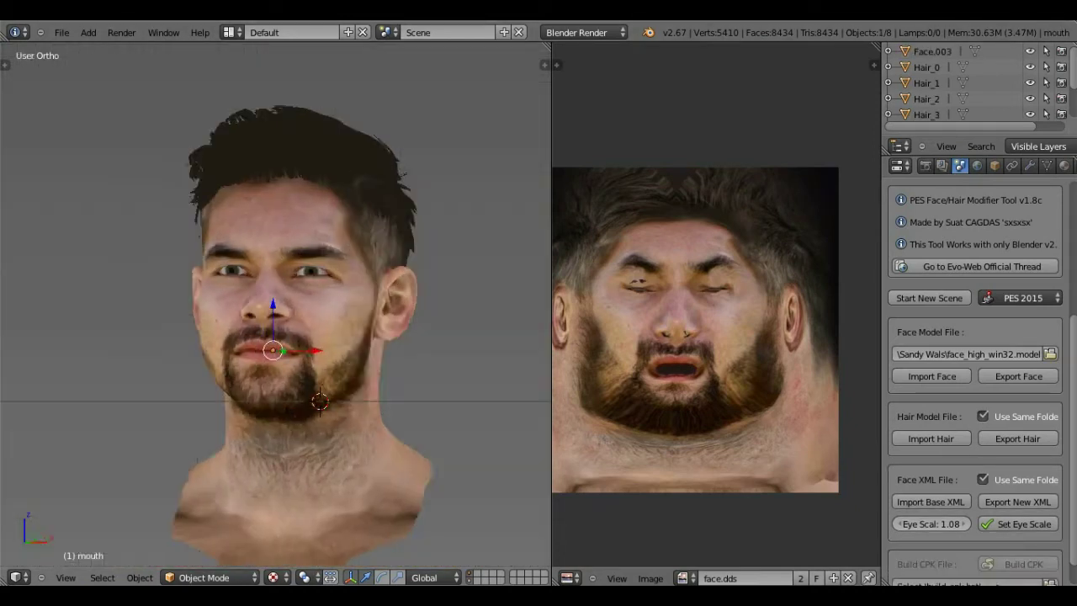
key("KP_6")
key("KP_6")
key("KP_6")
key("KP_6")
key("KP_6")
key("KP_6")
key("KP_6")
key("KP_6")
key("KP_6")
key("KP_6")
key("KP_6")
key("KP_6")
key("KP_6")
key("KP_6")
key("KP_6")
key("KP_6")
key("KP_6")
key("KP_6")
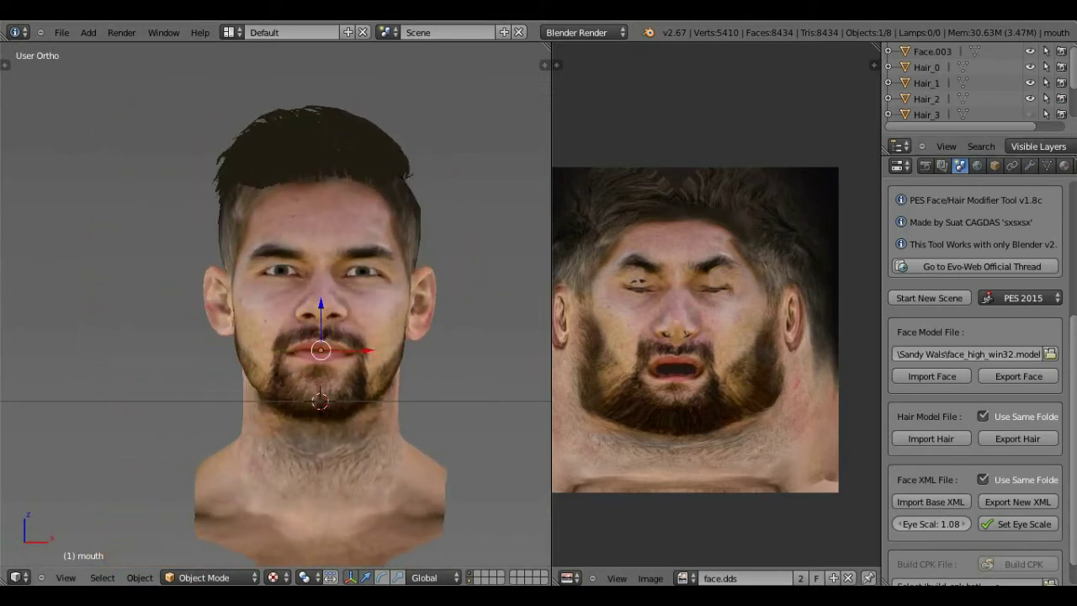
Step: Examine the bust from the sides and back with the Hair_3 strands hidden
key("KP_6")
key("KP_6")
key("KP_6")
key("KP_6")
key("KP_6")
key("KP_6")
key("KP_6")
key("KP_6")
key("KP_6")
middle_click_drag(421, 336, 530, 336)
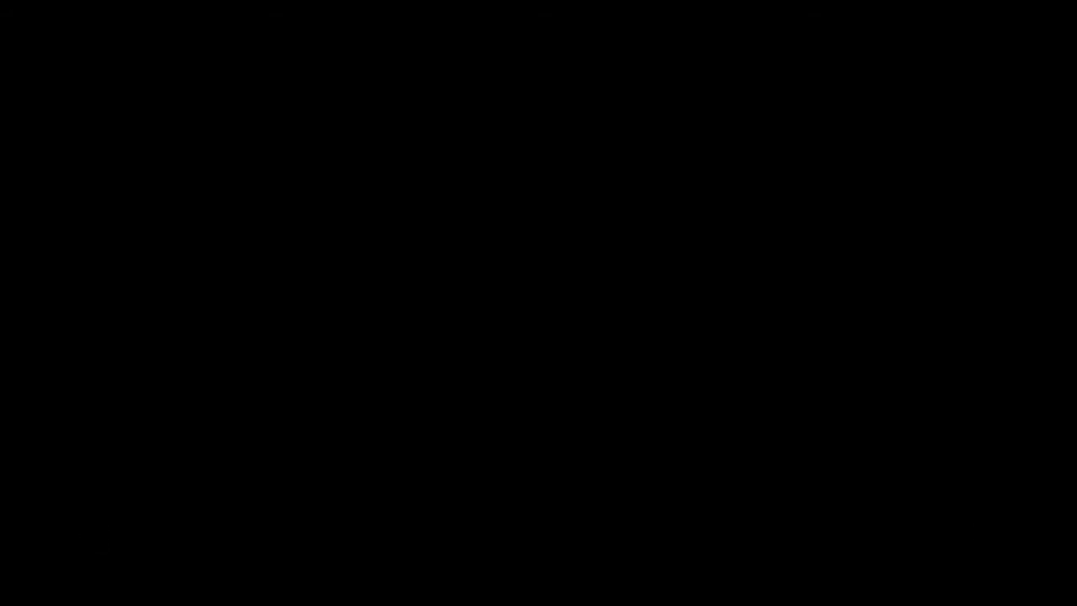
Step: Switch to PES 2017 and open the Edit mode from the Extras section
key("Return")
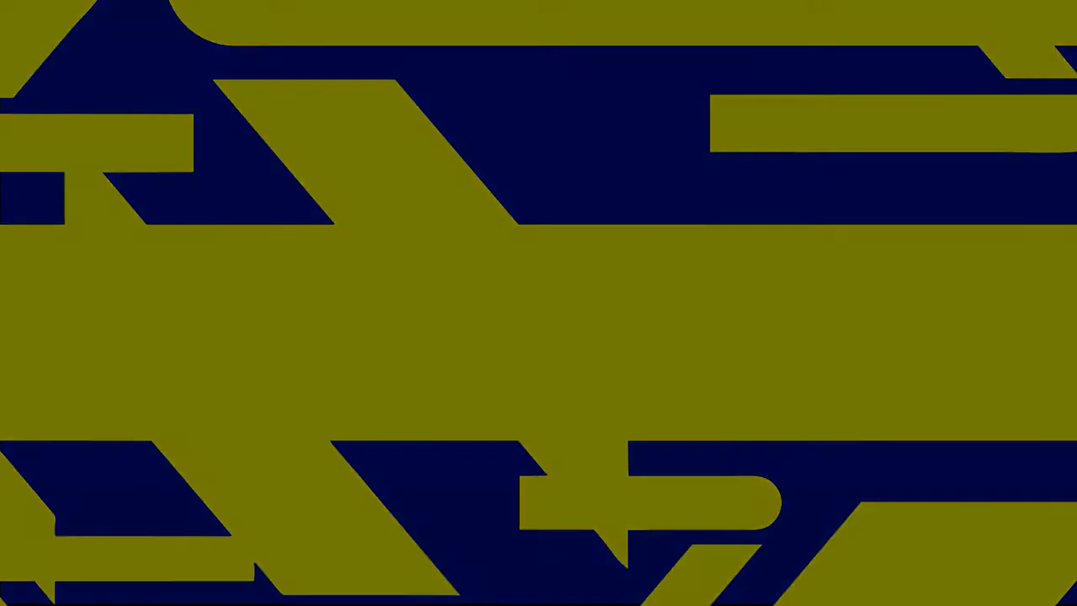
key("Left")
key("Left")
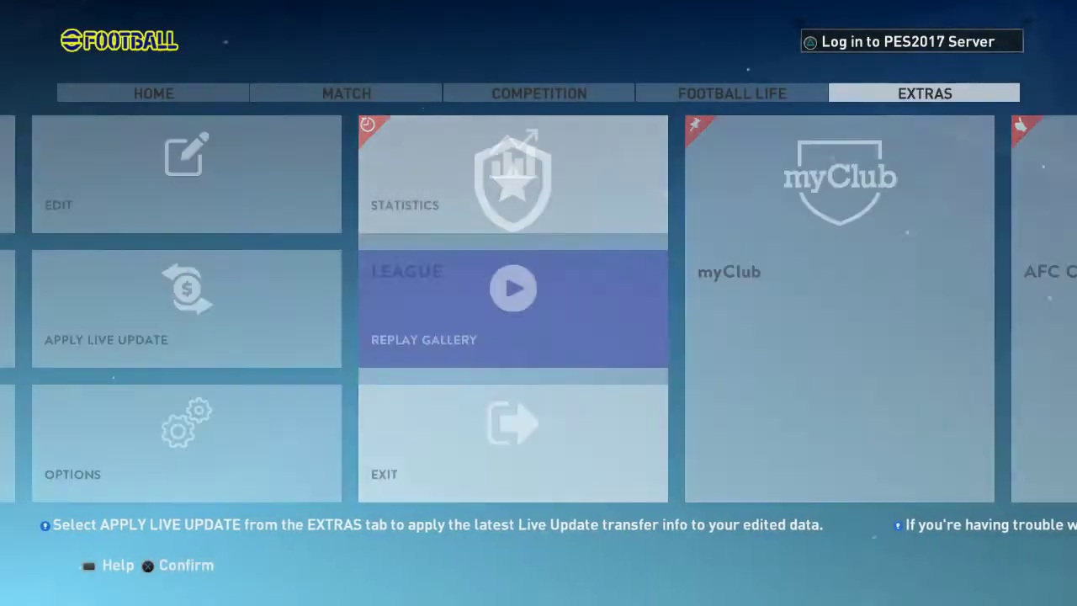
key("Up")
key("Return")
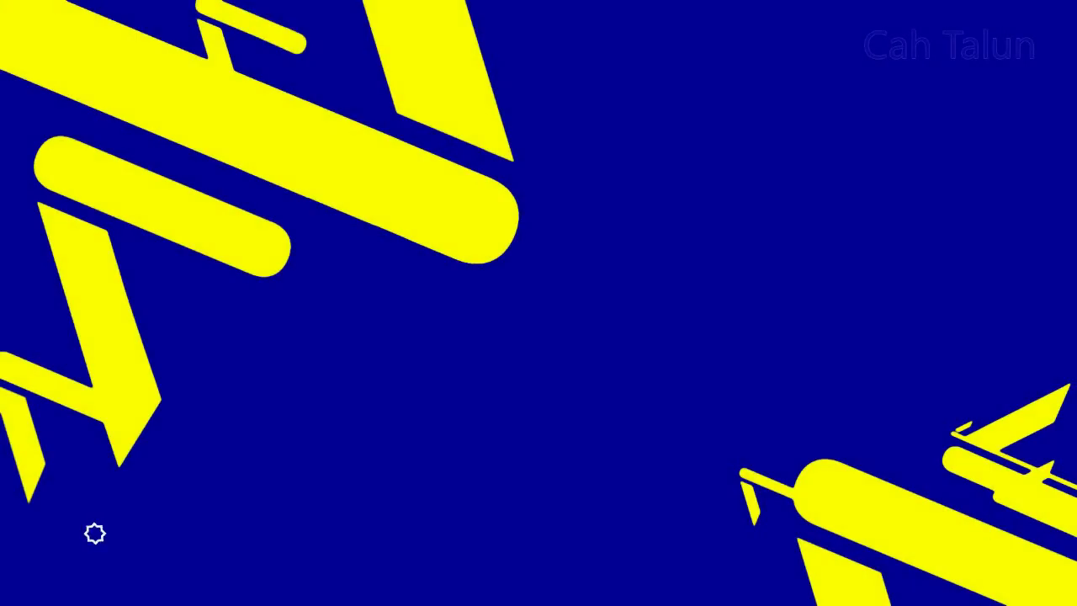
key("Return")
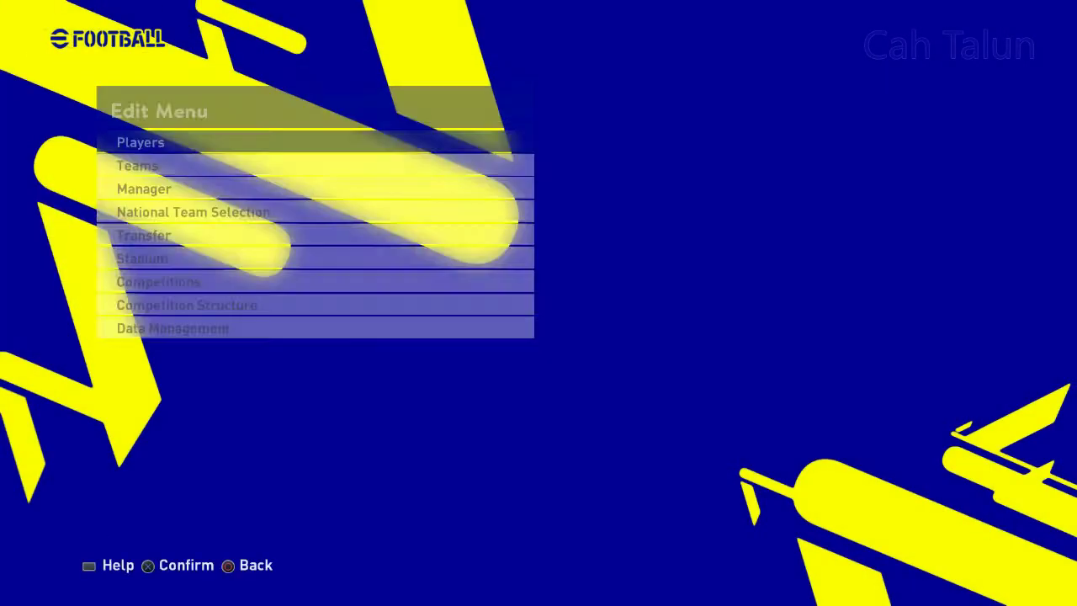
Step: Open Edit Player in the Players section of the Edit Menu
key("Down")
key("Up")
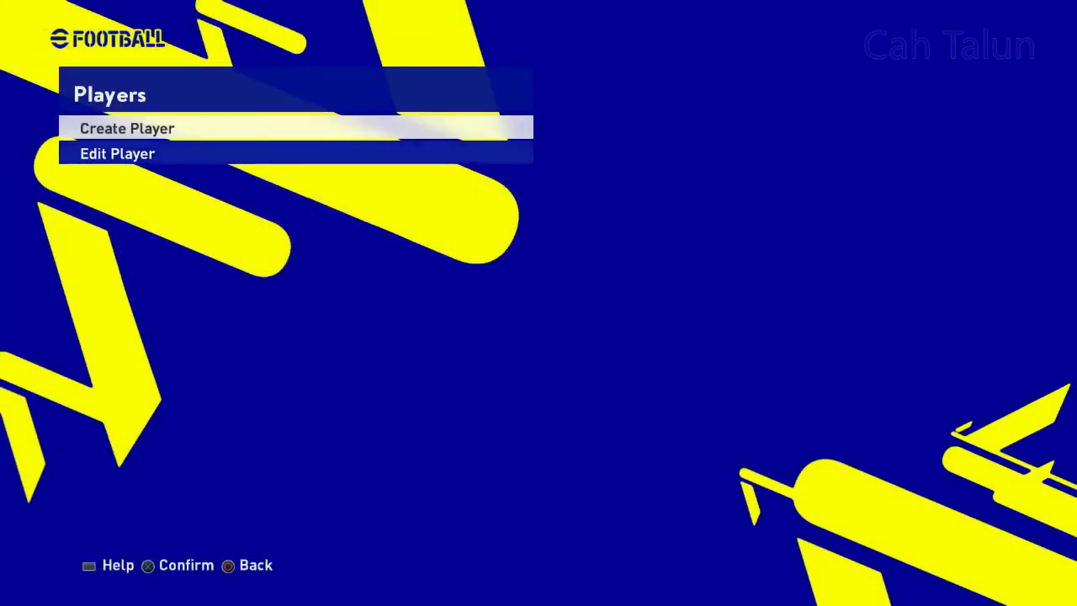
key("Return")
Step: Browse the team selection list down through the European leagues to Campeonato Scotiabank
key("Down")
key("Down")
key("Down")
key("Down")
key("Down")
key("Down")
key("Down")
key("Down")
key("Down")
key("Down")
key("Down")
key("Down")
key("Down")
key("Down")
key("Down")
key("Down")
key("Down")
key("Down")
key("Down")
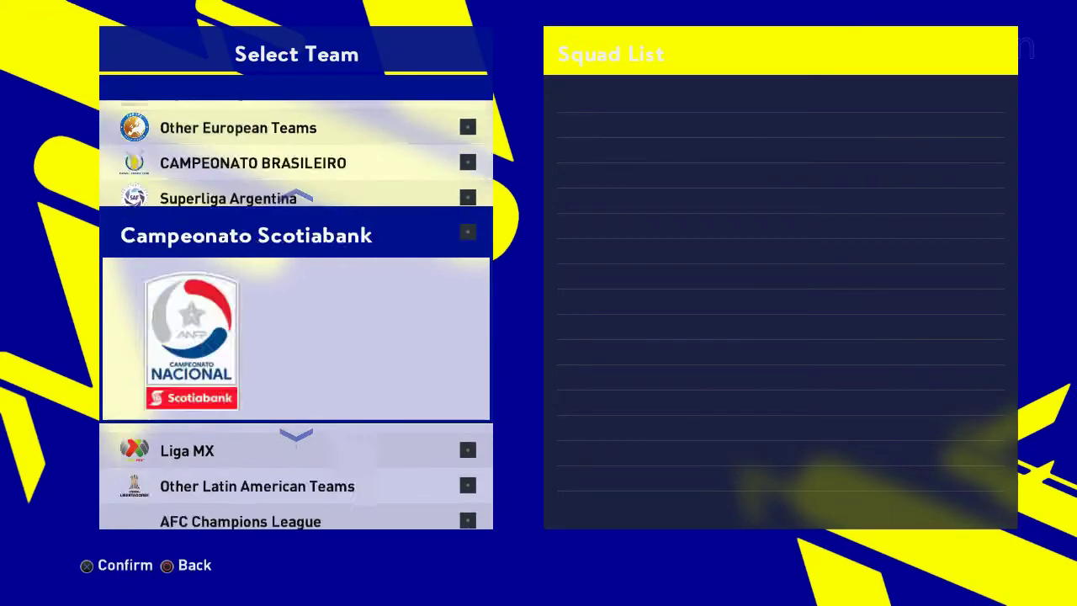